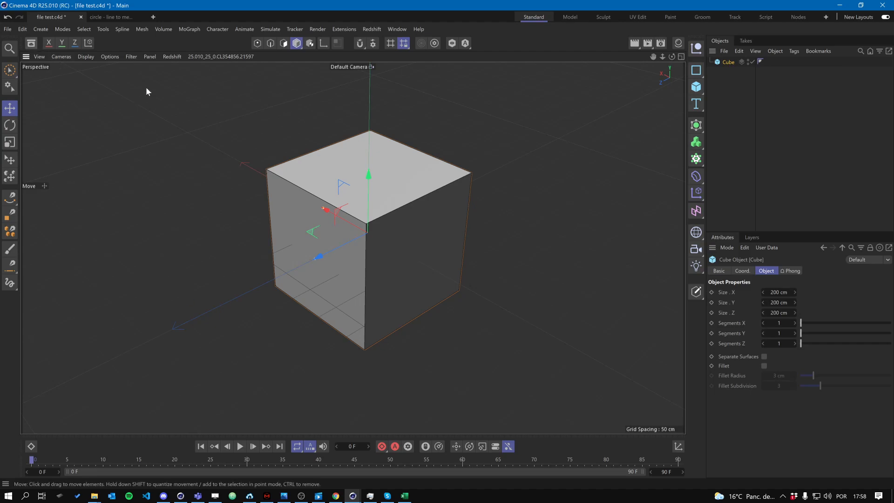
# Step: Find the Geometry Modifier Group by searching the assets for "modifier group" and add it as a child of the Cube
pyautogui.click(31, 47)
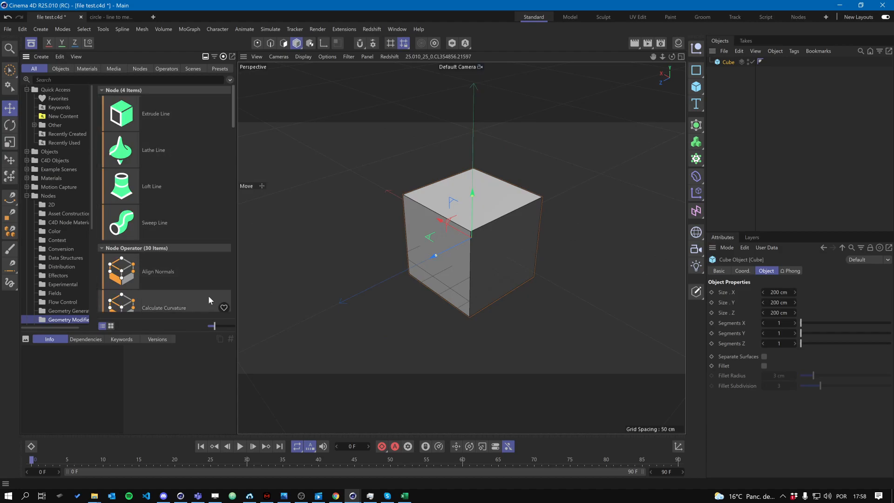
pyautogui.moveTo(235, 107); pyautogui.dragTo(239, 298)
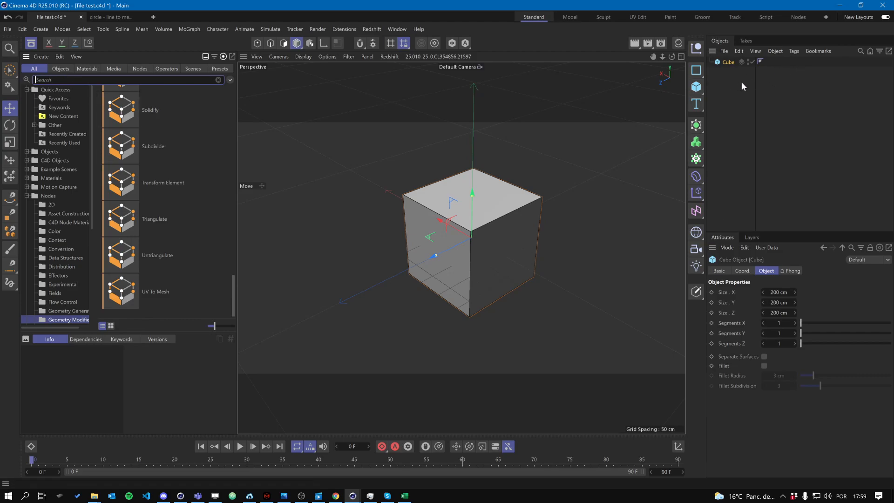
pyautogui.click(163, 80)
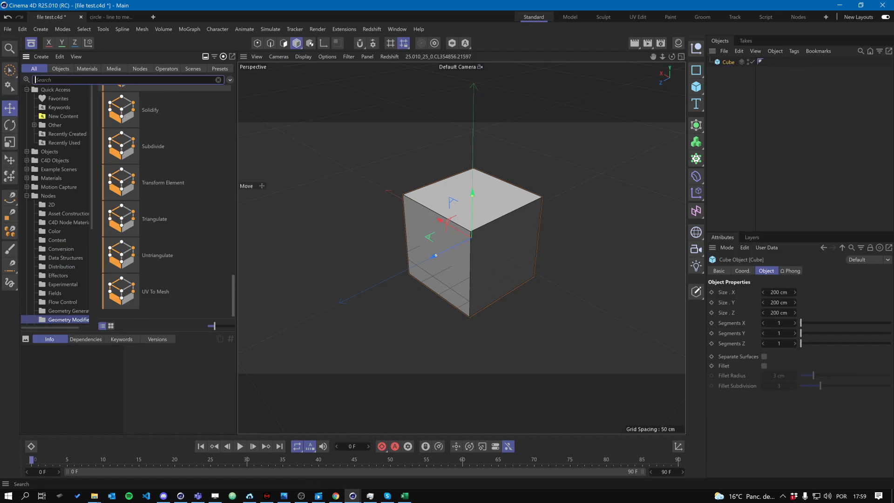
pyautogui.write('m')
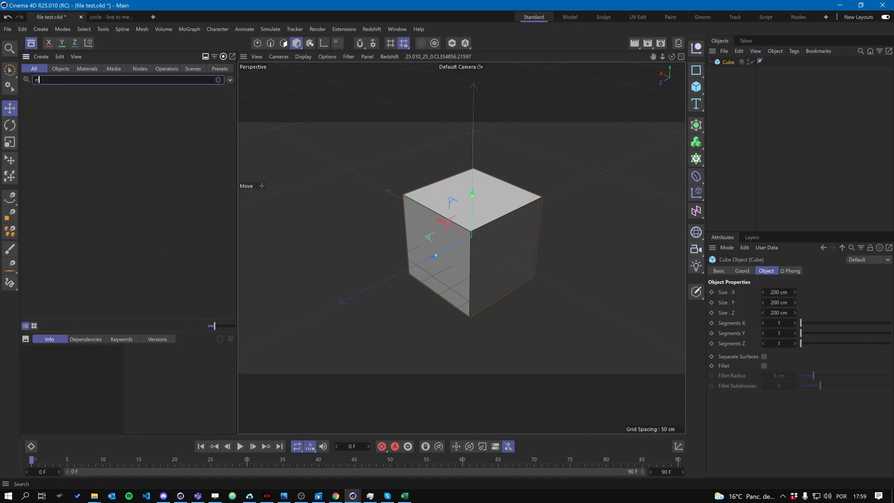
pyautogui.write('odifier group')
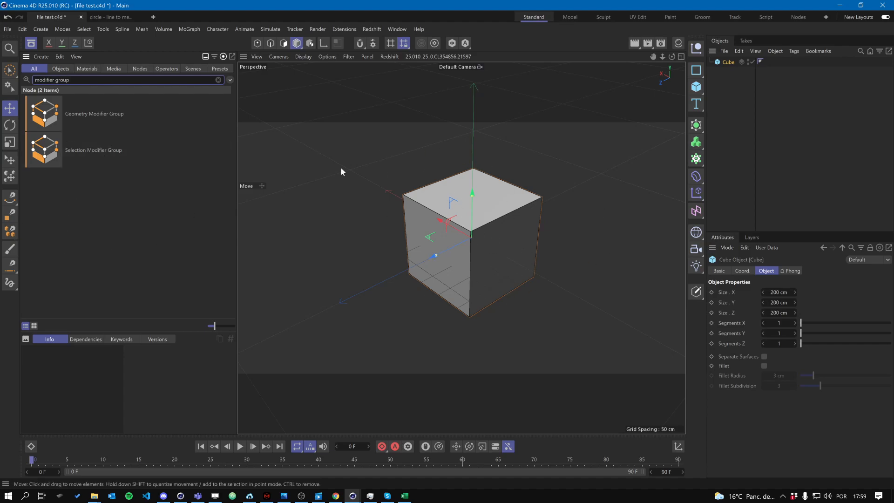
pyautogui.moveTo(40, 116); pyautogui.dragTo(730, 66)
pyautogui.click(762, 137)
pyautogui.scroll(3, 563, 245)
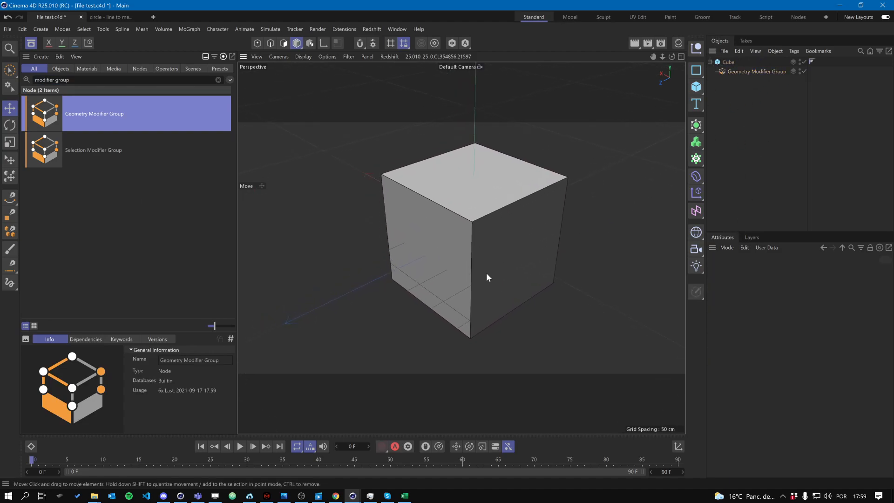
pyautogui.click(32, 43)
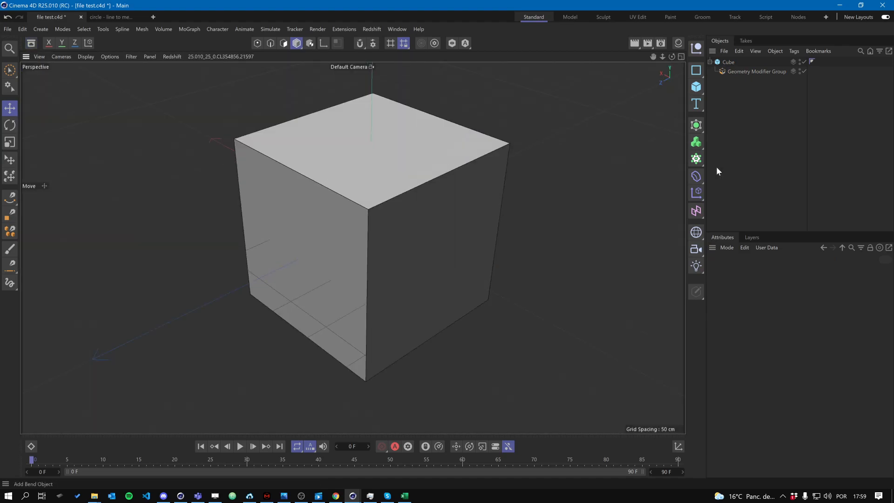
# Step: Open the Geometry Modifier Group in the Node Editor and arrange the editor so the cube stays visible beside it
pyautogui.click(724, 76)
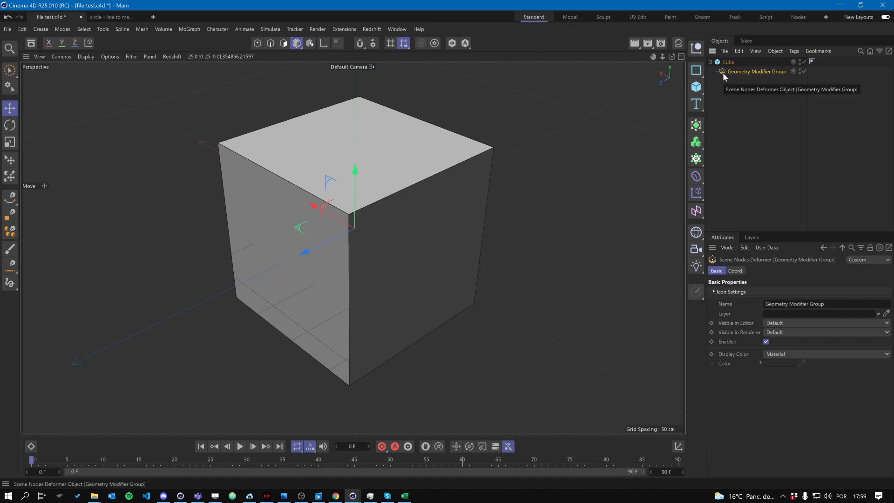
pyautogui.scroll(-5, 460, 198)
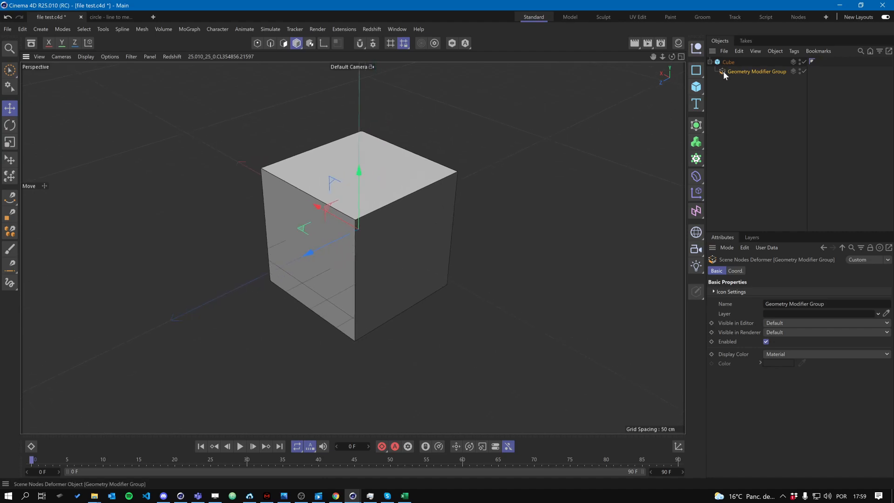
pyautogui.doubleClick(721, 72)
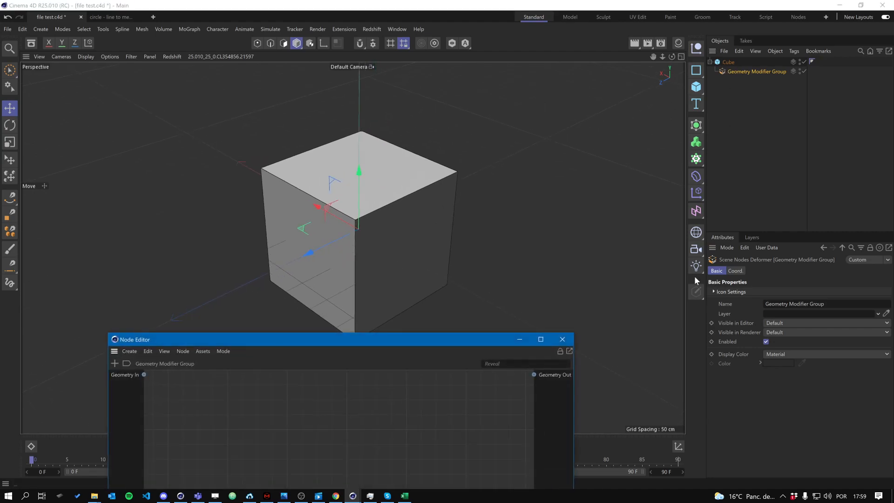
pyautogui.moveTo(419, 337); pyautogui.dragTo(506, 204)
pyautogui.moveTo(496, 120); pyautogui.dragTo(177, 125)
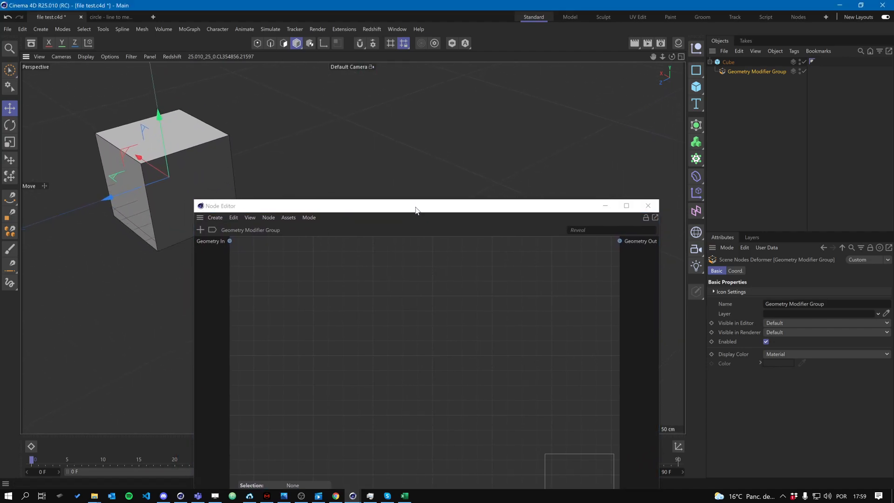
pyautogui.moveTo(406, 205); pyautogui.dragTo(431, 153)
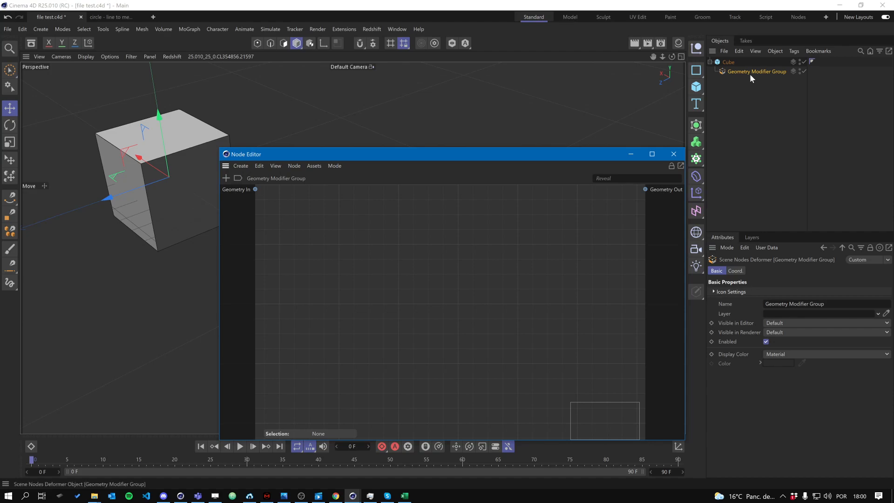
pyautogui.moveTo(550, 157); pyautogui.dragTo(558, 199)
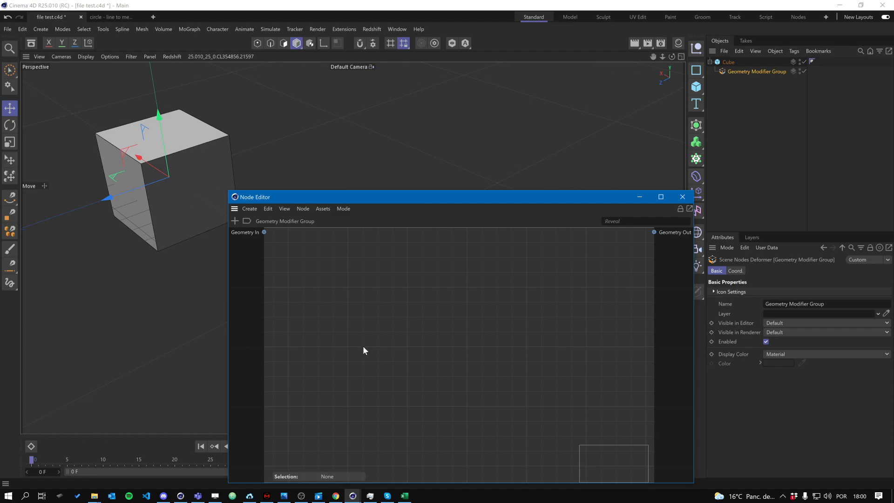
# Step: Add an Extrude node to the Geometry Modifier Group graph and place it near the Geometry In port
pyautogui.doubleClick(351, 332)
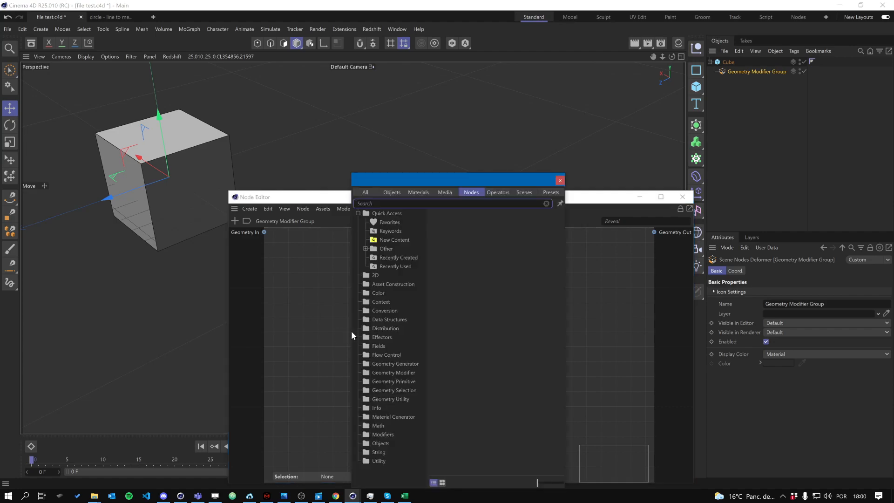
pyautogui.write('extrude')
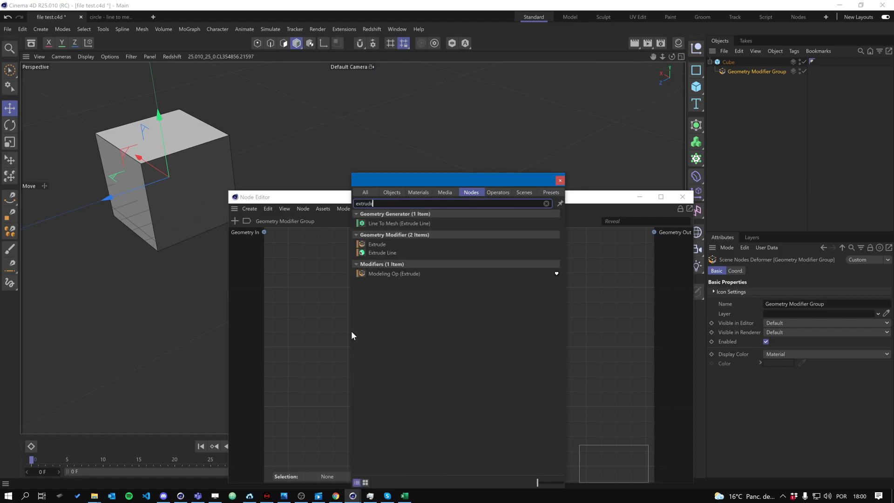
pyautogui.moveTo(386, 244); pyautogui.dragTo(259, 311)
pyautogui.moveTo(319, 266); pyautogui.dragTo(383, 275)
pyautogui.click(490, 365)
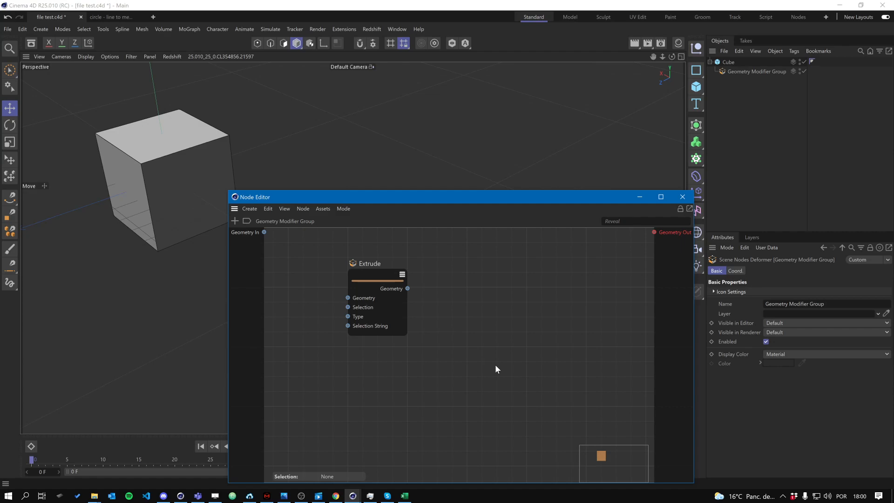
# Step: Add a Polygon Bevel node to the graph and place it after the Extrude node
pyautogui.doubleClick(494, 364)
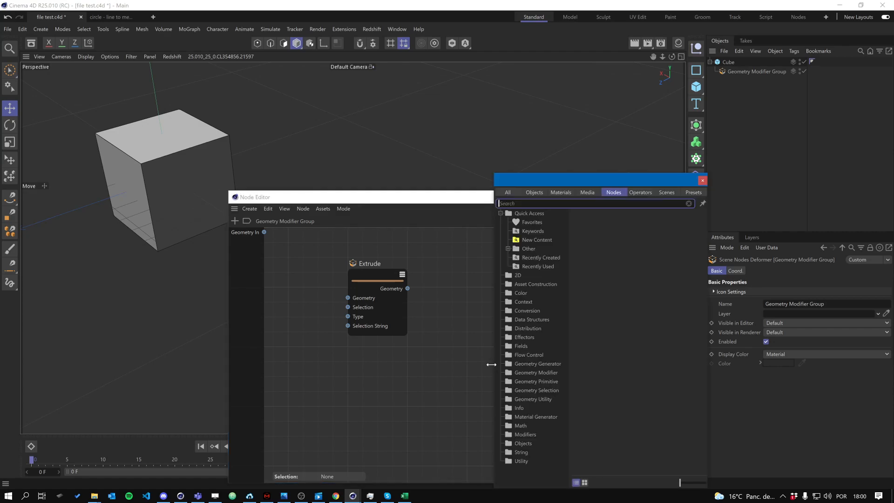
pyautogui.write('poly')
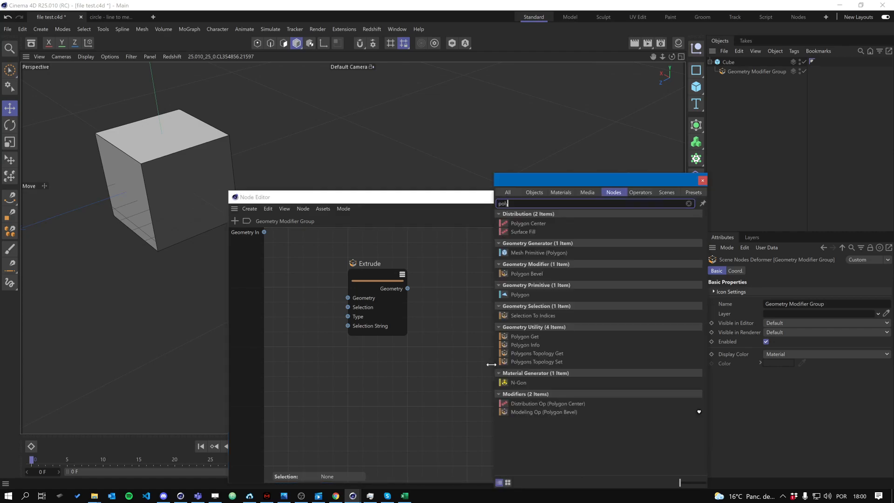
pyautogui.moveTo(550, 274); pyautogui.dragTo(454, 320)
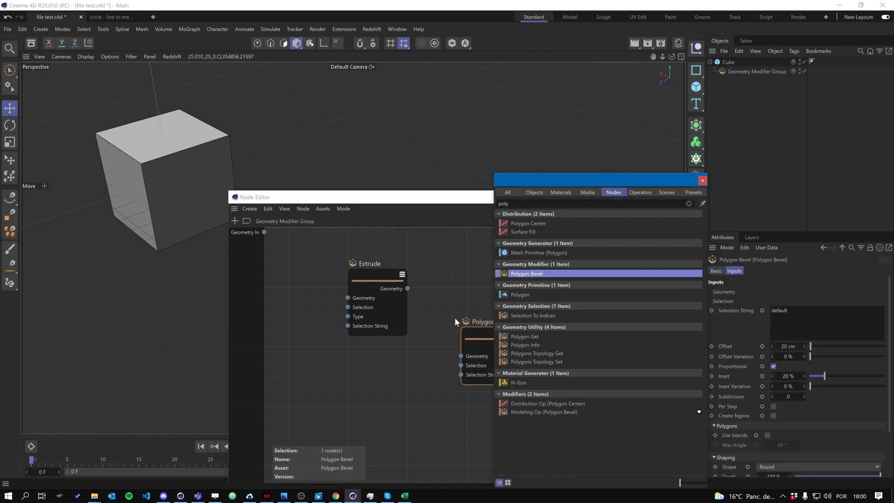
pyautogui.click(365, 274)
pyautogui.moveTo(362, 272); pyautogui.dragTo(359, 266)
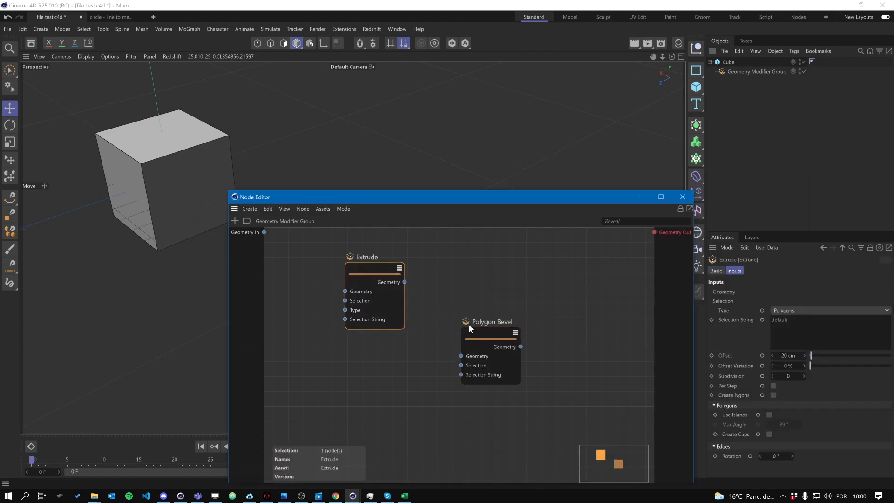
pyautogui.moveTo(466, 323); pyautogui.dragTo(484, 301)
pyautogui.click(429, 362)
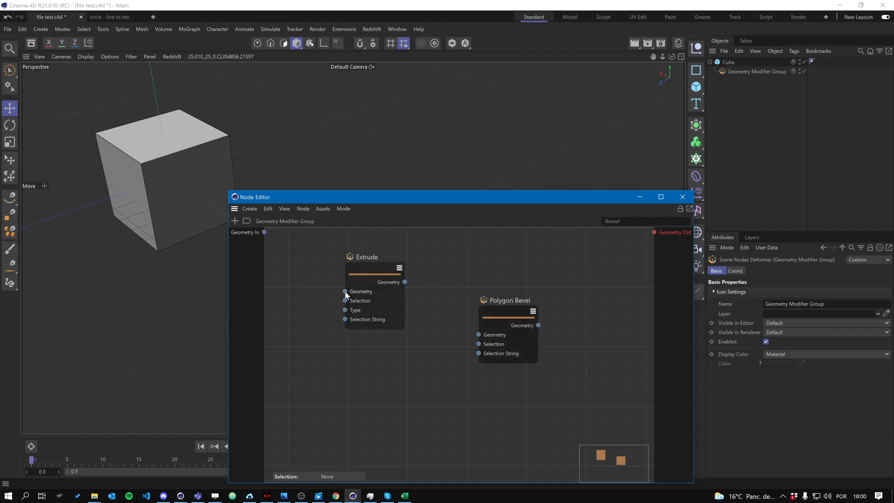
# Step: Connect Geometry In through the Extrude and Polygon Bevel nodes to Geometry Out
pyautogui.moveTo(346, 292); pyautogui.dragTo(265, 232)
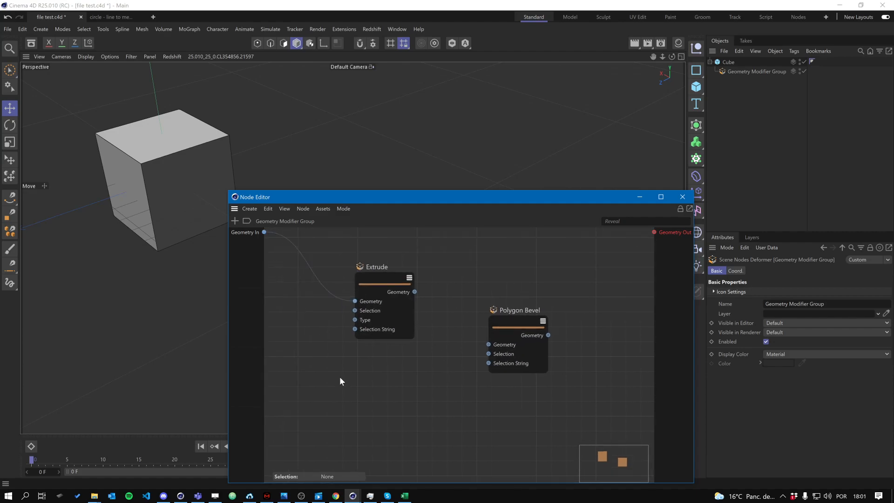
pyautogui.moveTo(389, 278); pyautogui.dragTo(376, 280)
pyautogui.moveTo(513, 323); pyautogui.dragTo(532, 290)
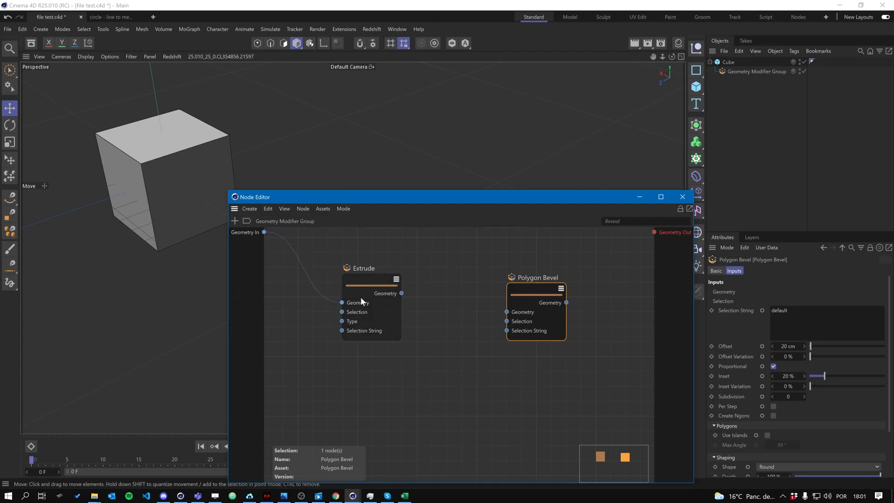
pyautogui.moveTo(376, 280); pyautogui.dragTo(507, 312)
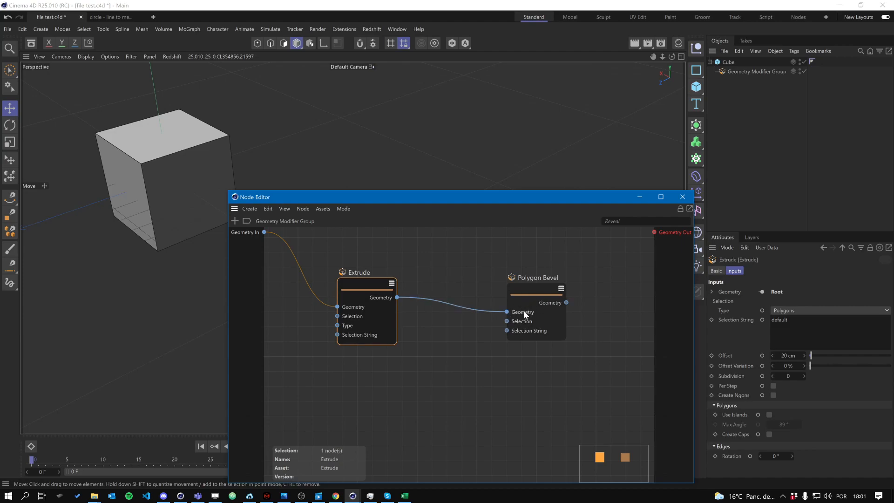
pyautogui.moveTo(538, 326); pyautogui.dragTo(522, 321)
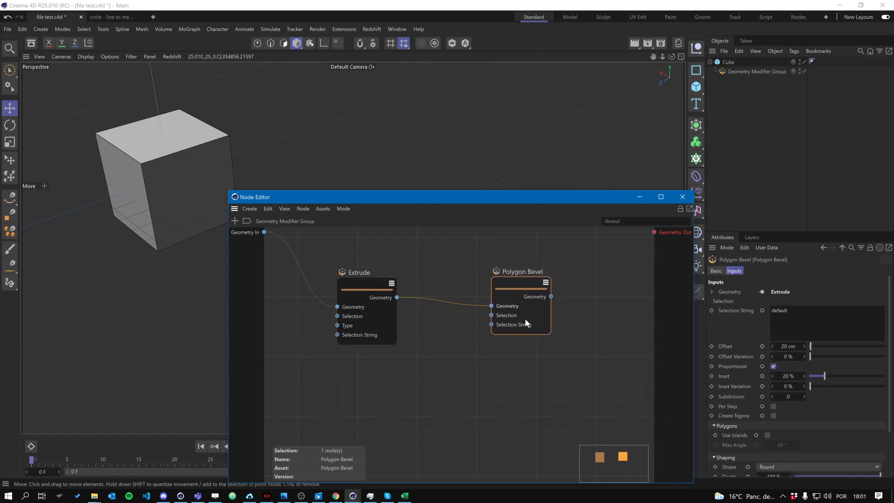
pyautogui.moveTo(626, 258); pyautogui.dragTo(652, 231)
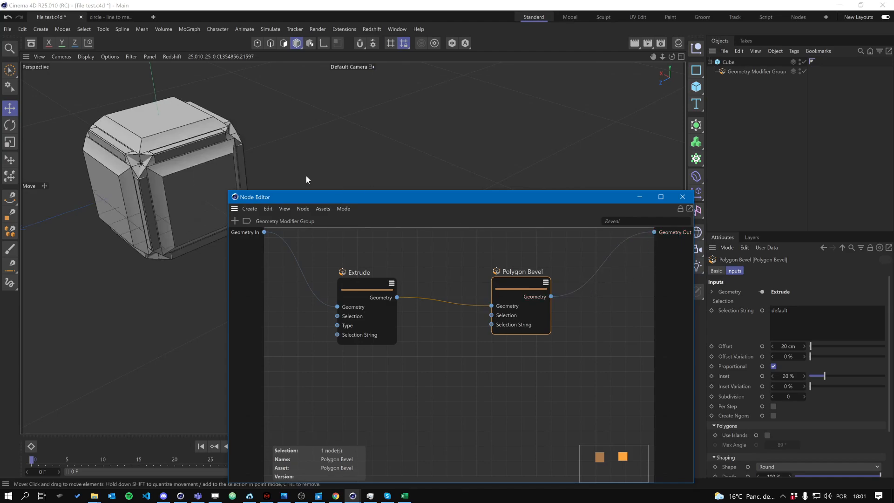
# Step: Set the Extrude node's offset to 298 cm and try its Use Islands and Create Caps options
pyautogui.moveTo(314, 196); pyautogui.dragTo(321, 281)
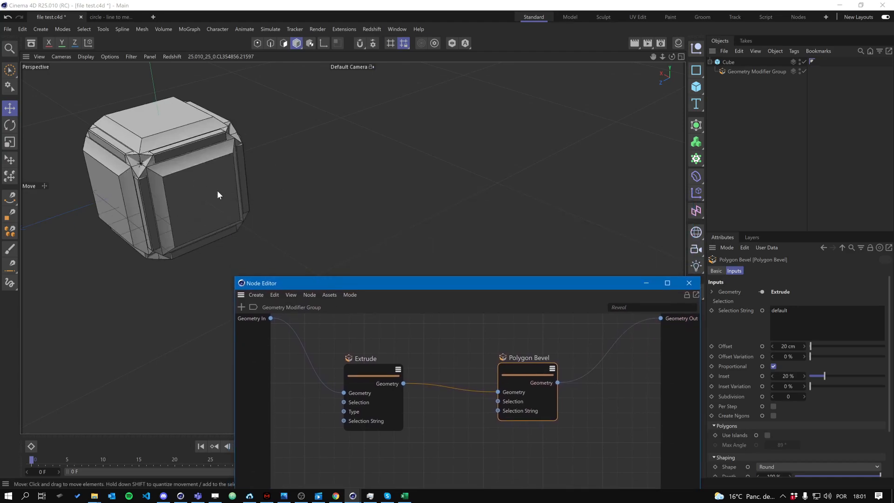
pyautogui.keyDown('alt'); pyautogui.moveTo(225, 193); pyautogui.dragTo(318, 214, button='middle'); pyautogui.keyUp('alt')
pyautogui.keyDown('alt'); pyautogui.moveTo(318, 214); pyautogui.dragTo(390, 253); pyautogui.keyUp('alt')
pyautogui.moveTo(437, 283); pyautogui.dragTo(412, 266)
pyautogui.click(333, 365)
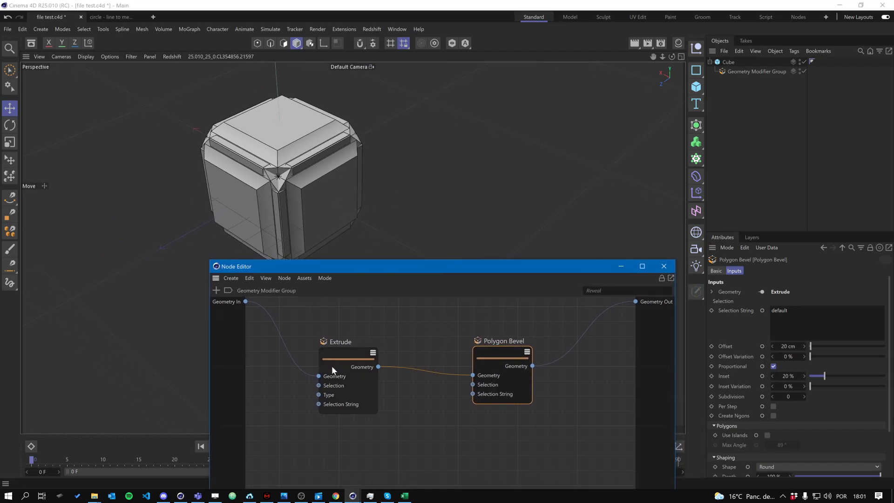
pyautogui.moveTo(811, 355); pyautogui.dragTo(835, 359)
pyautogui.click(770, 414)
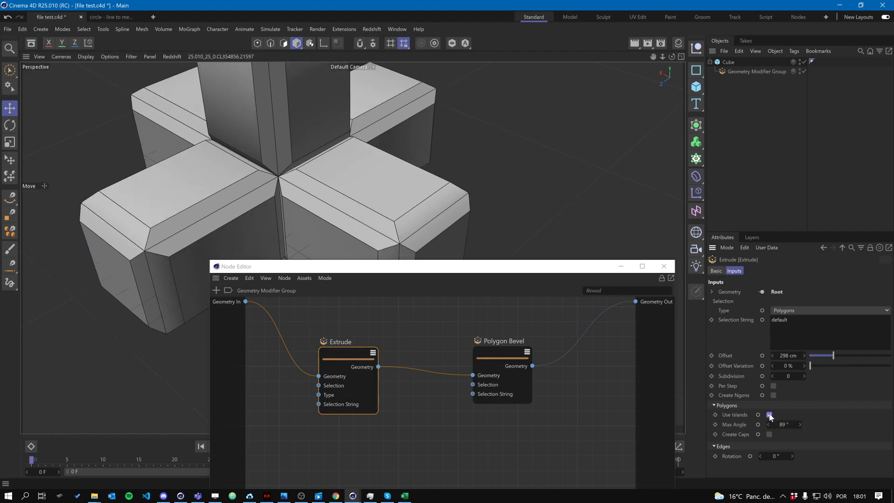
pyautogui.click(769, 415)
pyautogui.click(770, 434)
# Step: Set the Polygon Bevel node's offset to 0 cm and its inset to 30 %
pyautogui.moveTo(336, 351); pyautogui.dragTo(354, 344)
pyautogui.moveTo(491, 351); pyautogui.dragTo(512, 337)
pyautogui.moveTo(815, 344); pyautogui.dragTo(832, 382)
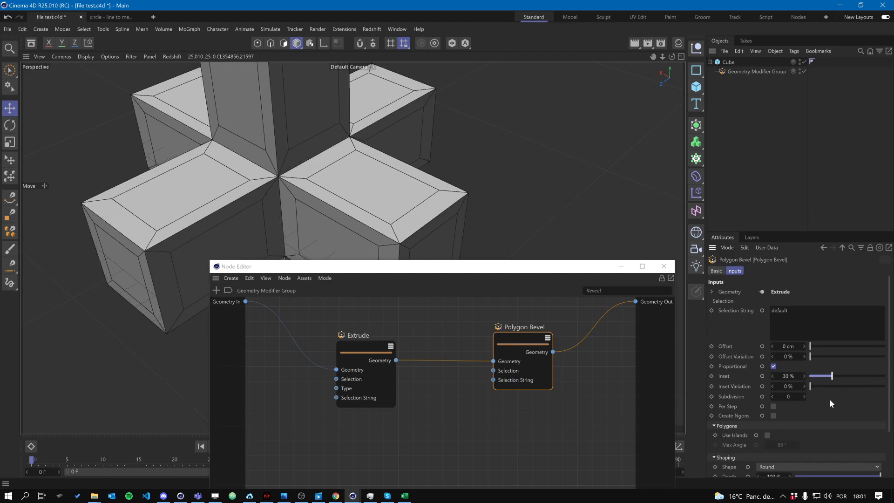
# Step: Insert a Subdivide node between Polygon Bevel and Geometry Out and enable its Smooth option
pyautogui.moveTo(529, 331); pyautogui.dragTo(494, 334)
pyautogui.moveTo(380, 352); pyautogui.dragTo(351, 348)
pyautogui.moveTo(488, 336); pyautogui.dragTo(448, 341)
pyautogui.doubleClick(492, 442)
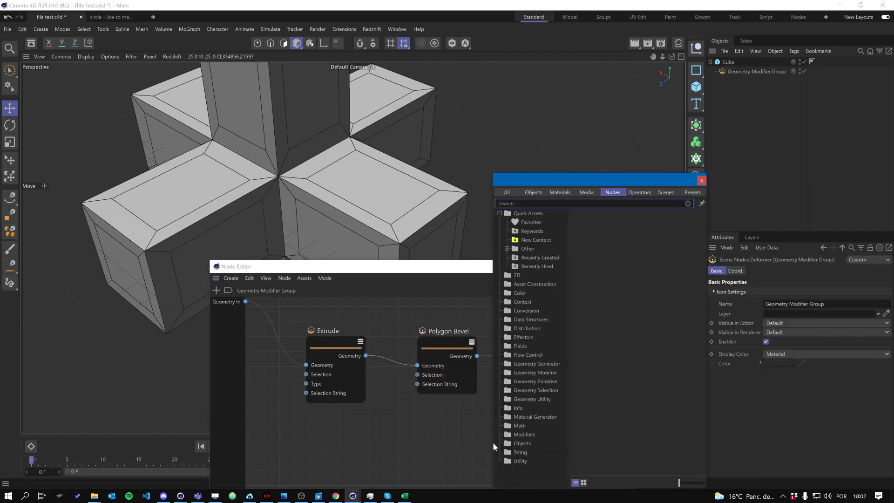
pyautogui.write('sub')
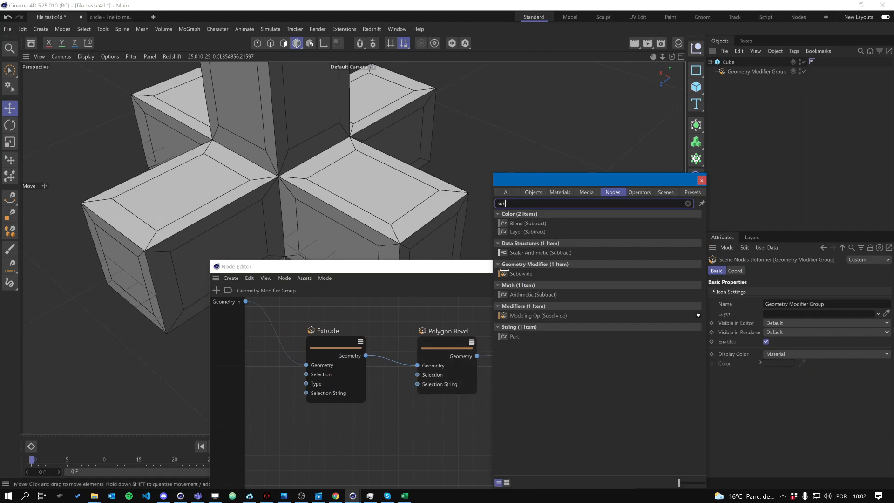
pyautogui.moveTo(522, 273); pyautogui.dragTo(416, 295)
pyautogui.moveTo(428, 309); pyautogui.dragTo(478, 357)
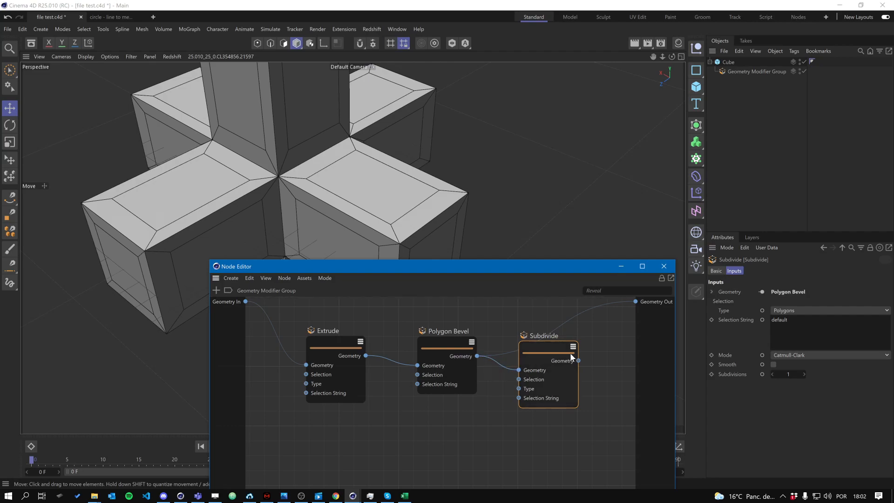
pyautogui.moveTo(579, 361); pyautogui.dragTo(633, 303)
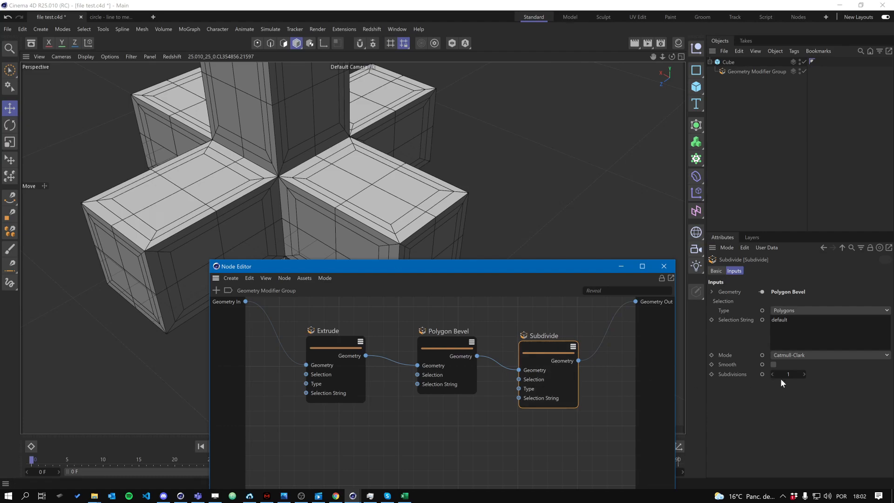
pyautogui.click(774, 364)
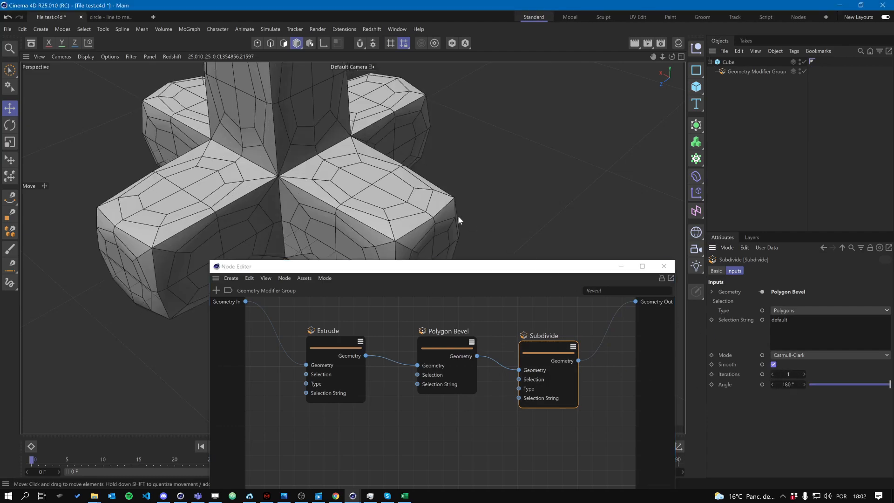
# Step: Spread out the three nodes and set the Polygon Bevel node's offset to 52 cm
pyautogui.scroll(-3, 457, 215)
pyautogui.keyDown('alt'); pyautogui.moveTo(413, 229); pyautogui.dragTo(372, 163); pyautogui.keyUp('alt')
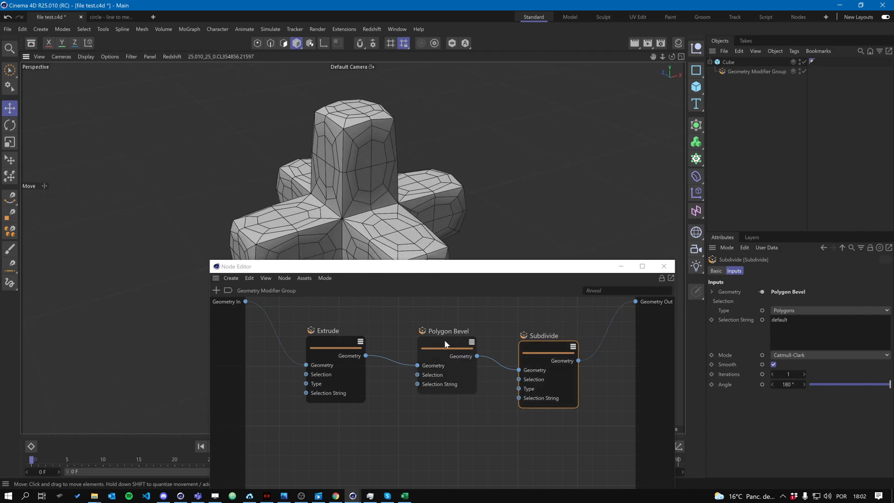
pyautogui.moveTo(446, 339); pyautogui.dragTo(420, 357)
pyautogui.moveTo(356, 345); pyautogui.dragTo(330, 346)
pyautogui.moveTo(532, 349); pyautogui.dragTo(501, 344)
pyautogui.moveTo(423, 364); pyautogui.dragTo(427, 370)
pyautogui.moveTo(813, 347)
pyautogui.mouseDown()
pyautogui.moveTo(822, 348)
pyautogui.moveTo(798, 347)
pyautogui.moveTo(812, 347)
pyautogui.mouseUp()
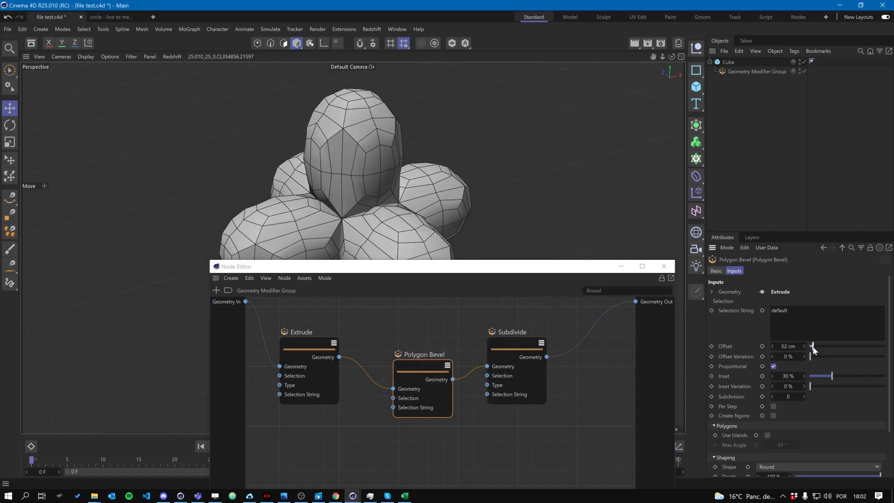
# Step: Arrange the Extrude, Polygon Bevel and Subdivide nodes in a tidy row and close the Node Editor
pyautogui.moveTo(516, 353); pyautogui.dragTo(537, 355)
pyautogui.moveTo(505, 274); pyautogui.dragTo(482, 329)
pyautogui.scroll(-3, 429, 205)
pyautogui.moveTo(429, 206)
pyautogui.keyDown('alt'); pyautogui.mouseDown()
pyautogui.moveTo(499, 213)
pyautogui.moveTo(393, 217)
pyautogui.moveTo(319, 144)
pyautogui.moveTo(419, 191)
pyautogui.moveTo(443, 217)
pyautogui.moveTo(443, 203)
pyautogui.mouseUp(); pyautogui.keyUp('alt')
pyautogui.moveTo(487, 321); pyautogui.dragTo(461, 221)
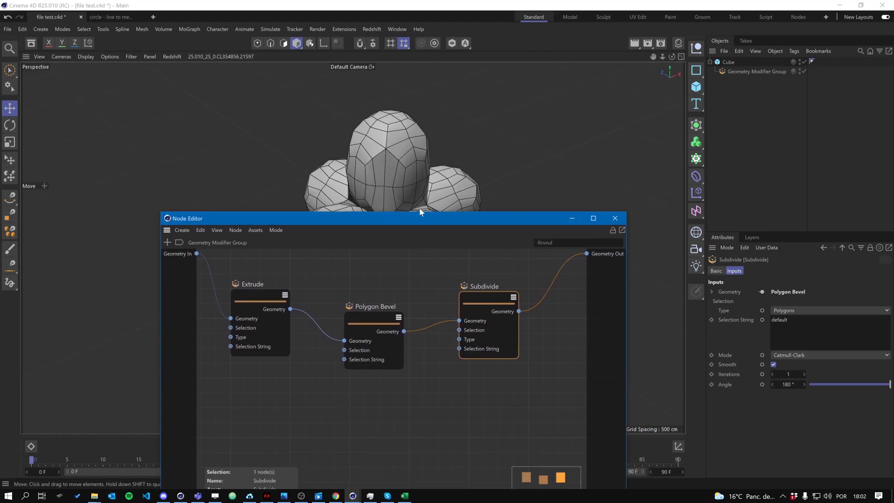
pyautogui.moveTo(467, 223); pyautogui.dragTo(433, 231)
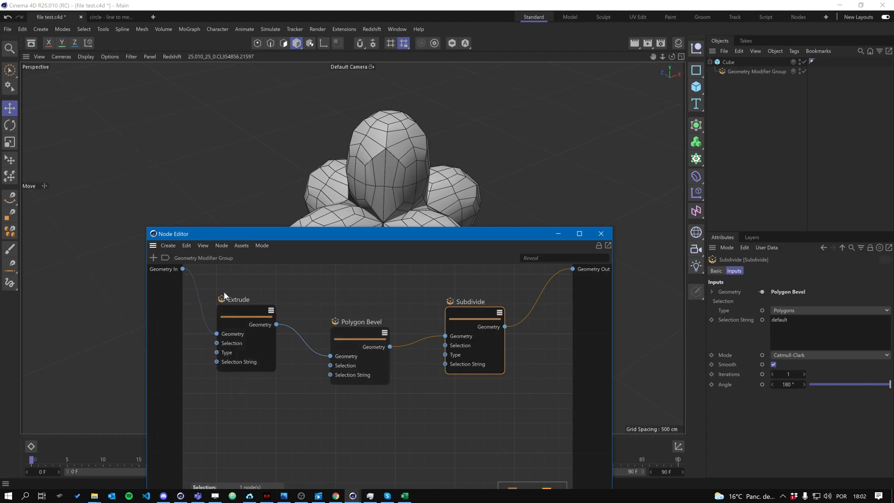
pyautogui.moveTo(235, 309); pyautogui.dragTo(253, 307)
pyautogui.moveTo(334, 322); pyautogui.dragTo(333, 310)
pyautogui.moveTo(462, 314); pyautogui.dragTo(450, 314)
pyautogui.moveTo(267, 308); pyautogui.dragTo(267, 320)
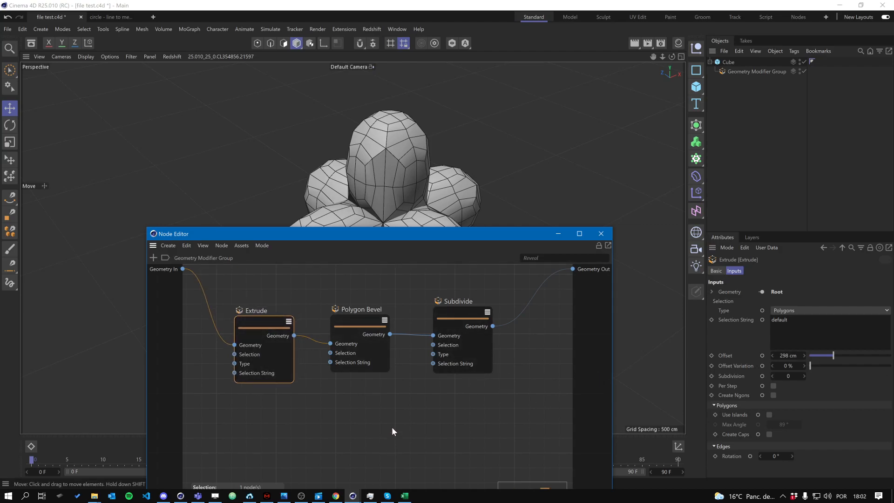
pyautogui.click(601, 235)
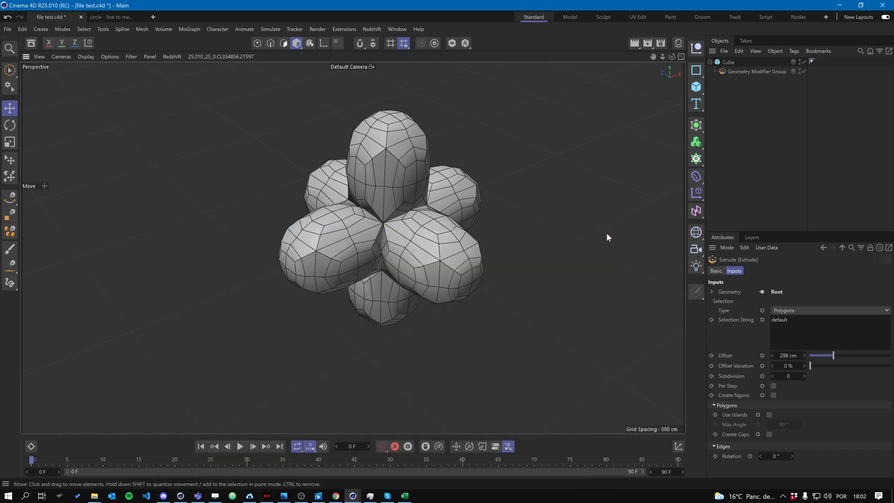
# Step: Add a Sphere beside the deformed cube and place a copy of the Geometry Modifier Group under it
pyautogui.click(724, 73)
pyautogui.keyDown('alt'); pyautogui.moveTo(649, 170); pyautogui.dragTo(512, 219); pyautogui.keyUp('alt')
pyautogui.click(696, 87)
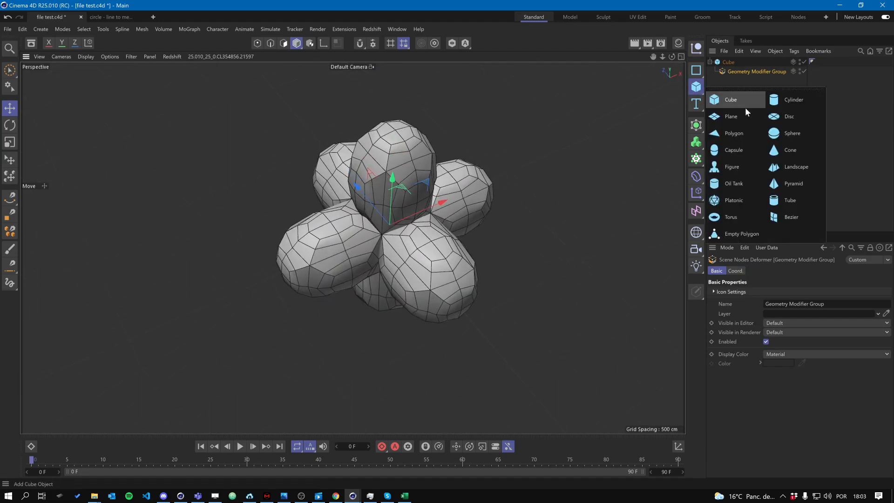
pyautogui.click(791, 135)
pyautogui.moveTo(443, 207); pyautogui.dragTo(604, 166)
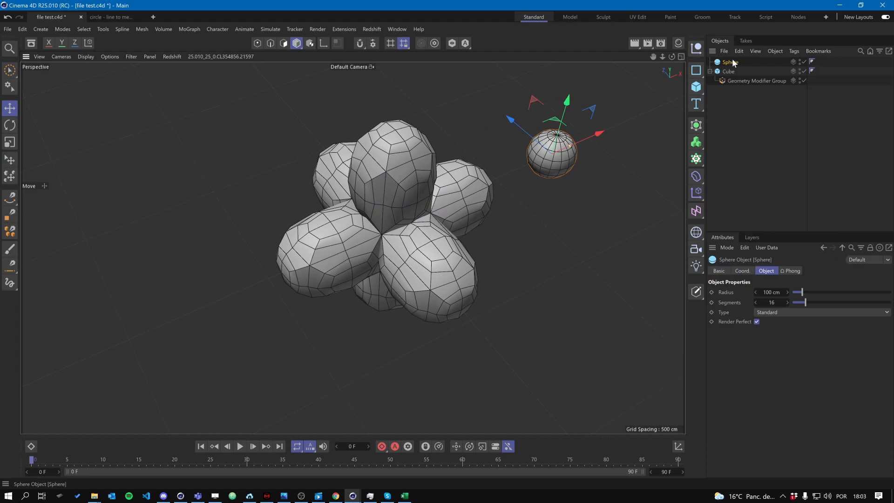
pyautogui.moveTo(731, 59); pyautogui.dragTo(731, 63)
pyautogui.keyDown('alt'); pyautogui.moveTo(573, 270); pyautogui.dragTo(442, 260); pyautogui.keyUp('alt')
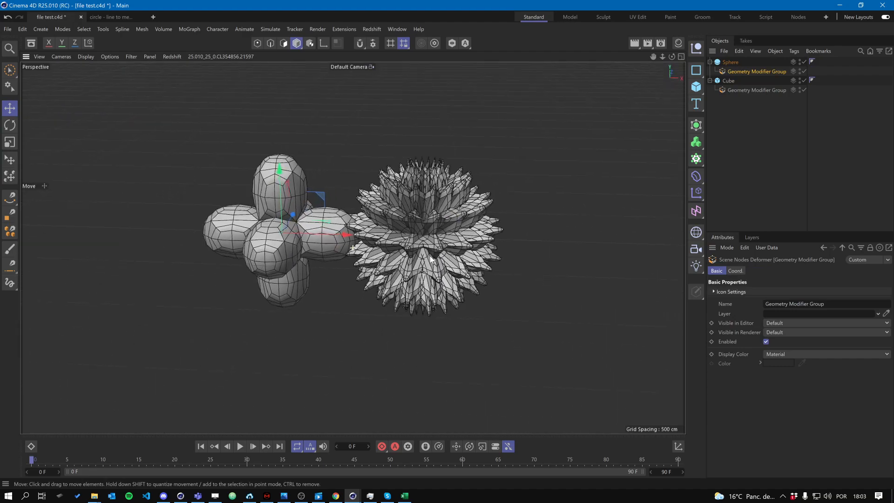
# Step: Add a Cone on the far side of the sphere and place a copy of the Geometry Modifier Group under it
pyautogui.scroll(4, 442, 261)
pyautogui.click(696, 87)
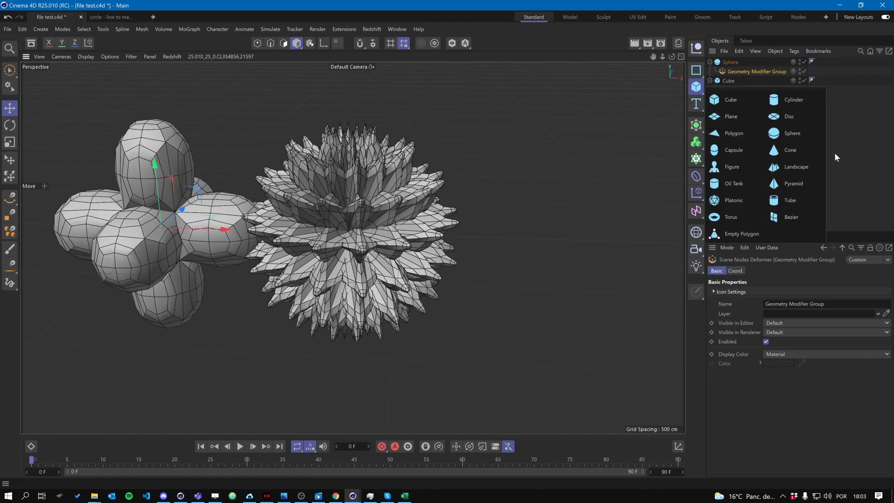
pyautogui.click(793, 155)
pyautogui.moveTo(227, 233); pyautogui.dragTo(618, 243)
pyautogui.click(755, 81)
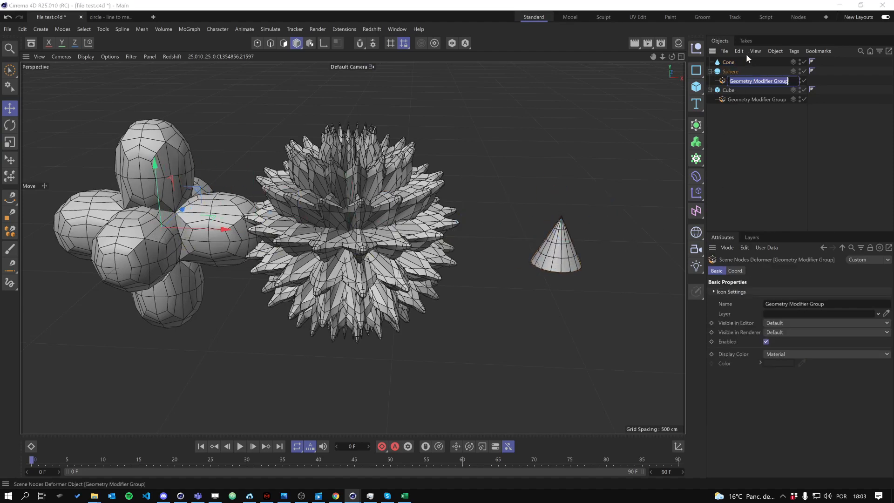
pyautogui.moveTo(727, 61); pyautogui.dragTo(727, 62)
pyautogui.keyDown('alt'); pyautogui.moveTo(512, 219); pyautogui.dragTo(522, 298); pyautogui.keyUp('alt')
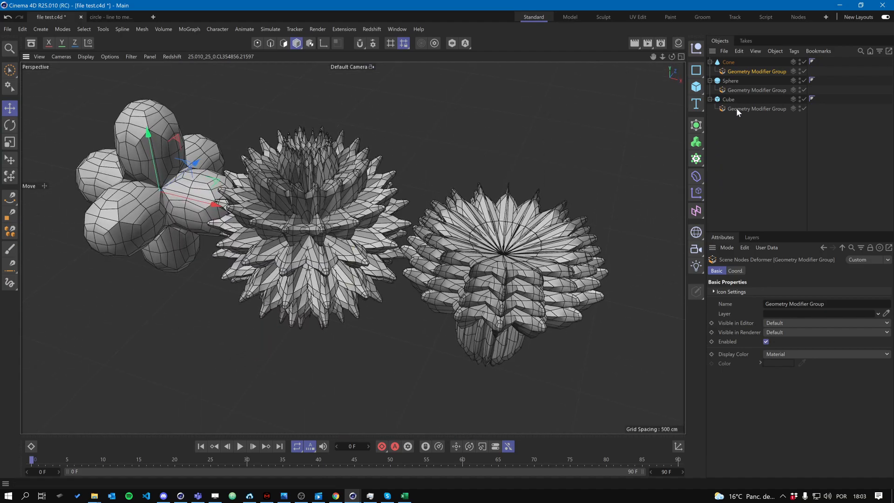
# Step: Delete the Cone and Sphere with their modifier groups and frame the cube's Geometry Modifier Group in the view
pyautogui.click(745, 89)
pyautogui.click(724, 51)
pyautogui.click(730, 91)
pyautogui.keyDown('shift'); pyautogui.click(728, 63); pyautogui.keyUp('shift')
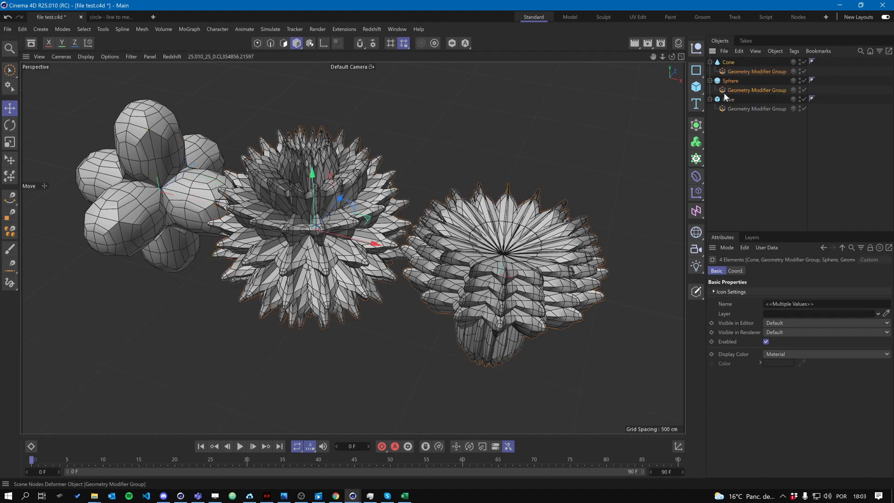
pyautogui.press('Delete')
pyautogui.click(729, 72)
pyautogui.press('o')
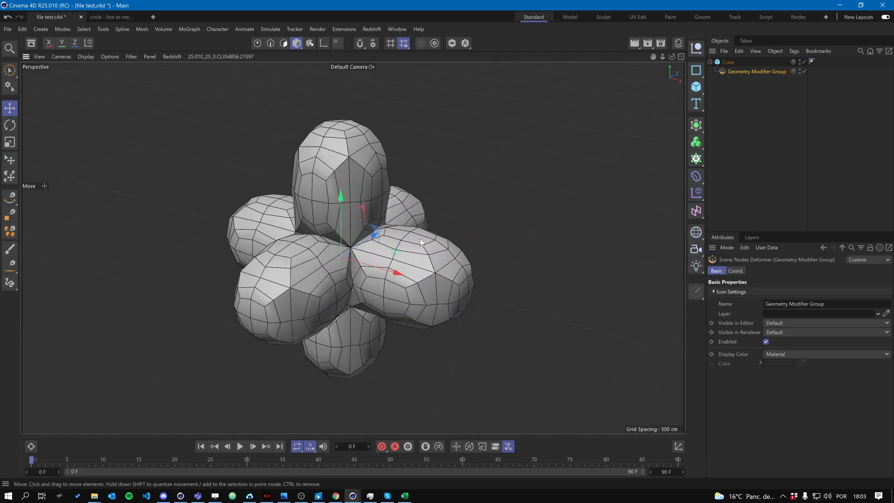
# Step: Reopen the modifier group's node graph and expose Selection String as a group input feeding Extrude, Polygon Bevel and Subdivide
pyautogui.doubleClick(722, 72)
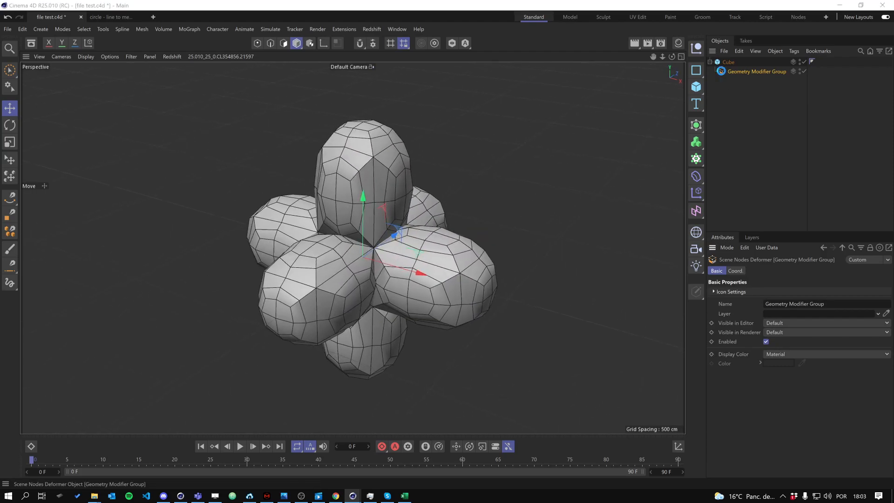
pyautogui.moveTo(467, 8); pyautogui.dragTo(443, 313)
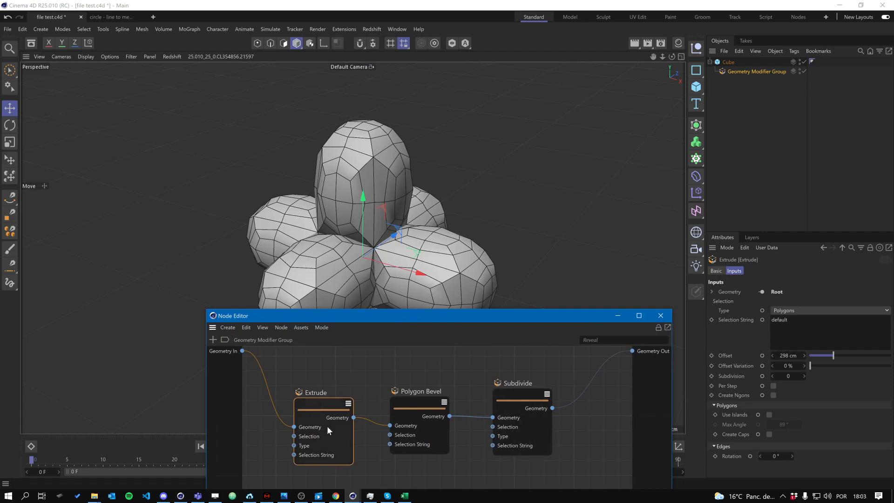
pyautogui.moveTo(294, 455); pyautogui.dragTo(233, 365)
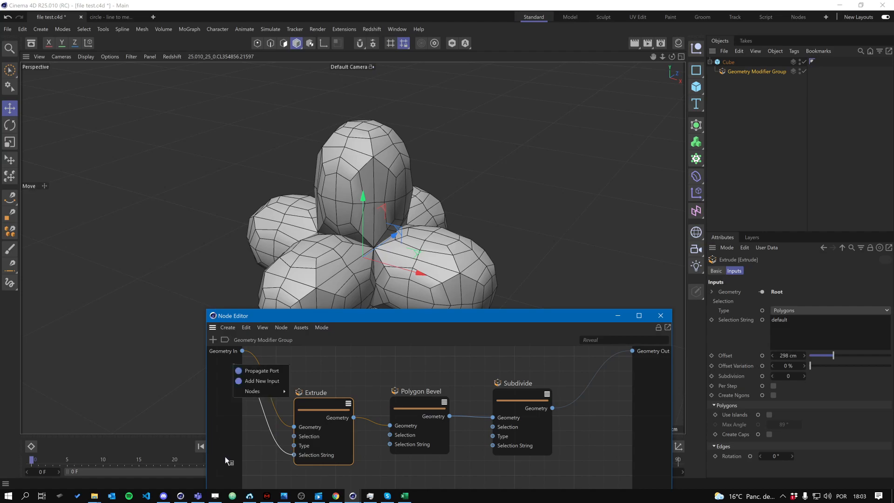
pyautogui.click(256, 375)
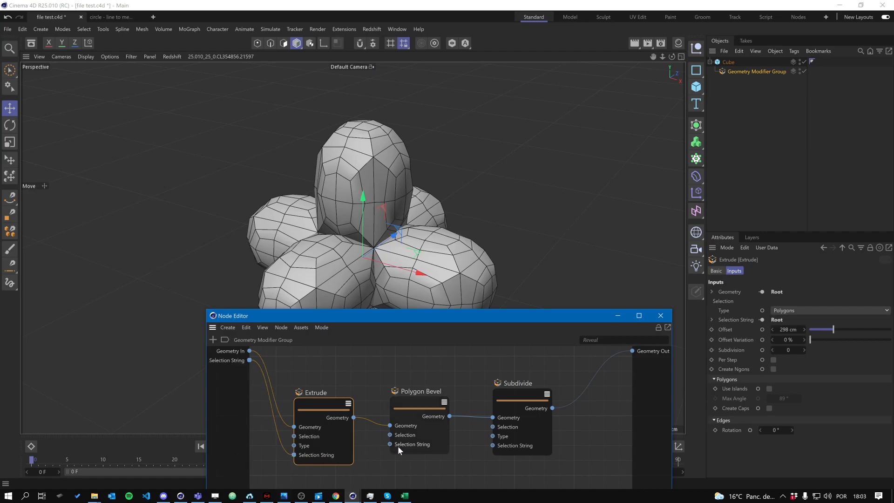
pyautogui.moveTo(390, 444); pyautogui.dragTo(250, 361)
pyautogui.moveTo(493, 445); pyautogui.dragTo(236, 360)
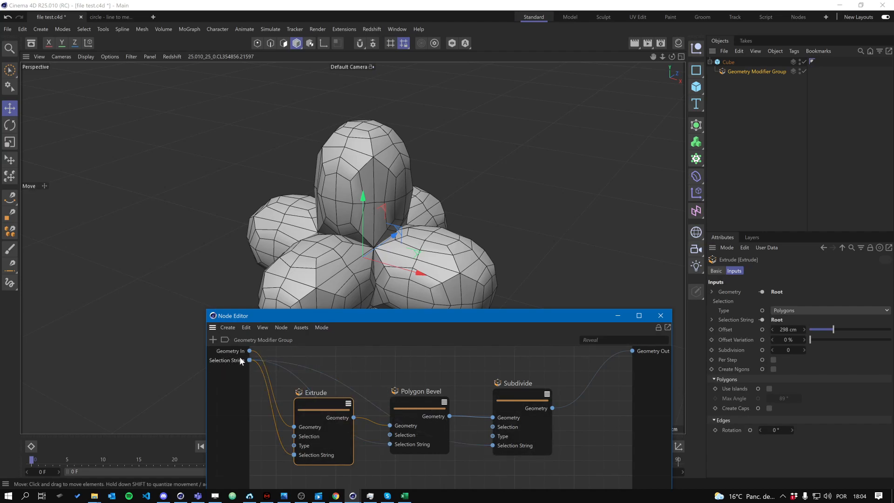
# Step: Rearrange the Extrude, Polygon Bevel and Subdivide nodes into a compact row clear of the group inputs
pyautogui.moveTo(323, 400); pyautogui.dragTo(338, 362)
pyautogui.scroll(-2, 473, 346)
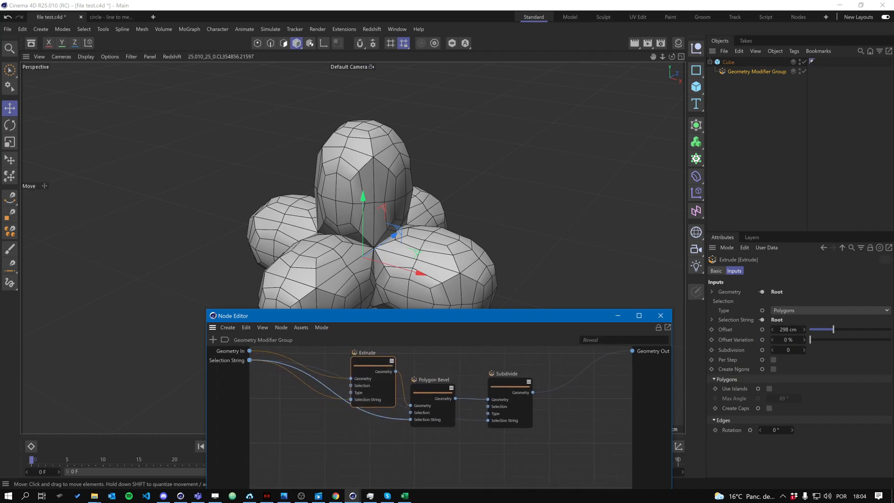
pyautogui.moveTo(440, 390); pyautogui.dragTo(436, 367)
pyautogui.moveTo(524, 387)
pyautogui.mouseDown()
pyautogui.moveTo(537, 370)
pyautogui.moveTo(519, 373)
pyautogui.mouseUp()
pyautogui.moveTo(426, 422); pyautogui.dragTo(427, 445, button='middle')
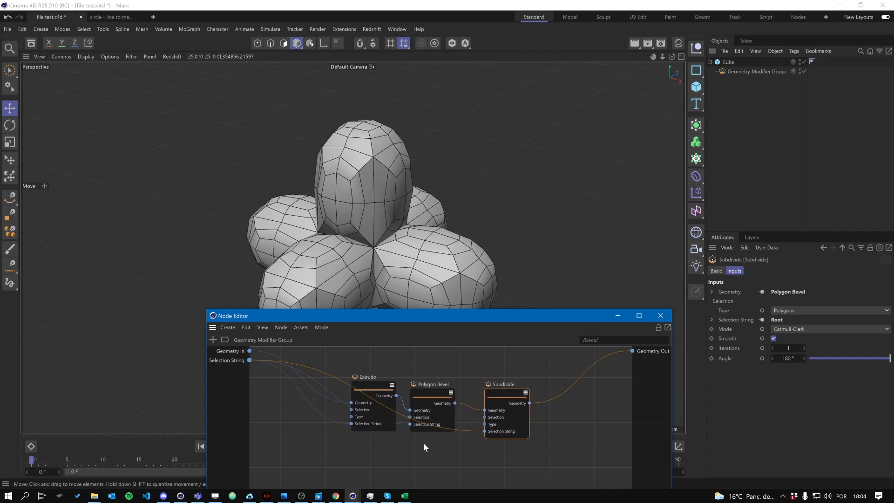
# Step: Add the Offset input port to the Extrude node
pyautogui.click(381, 380)
pyautogui.click(380, 381)
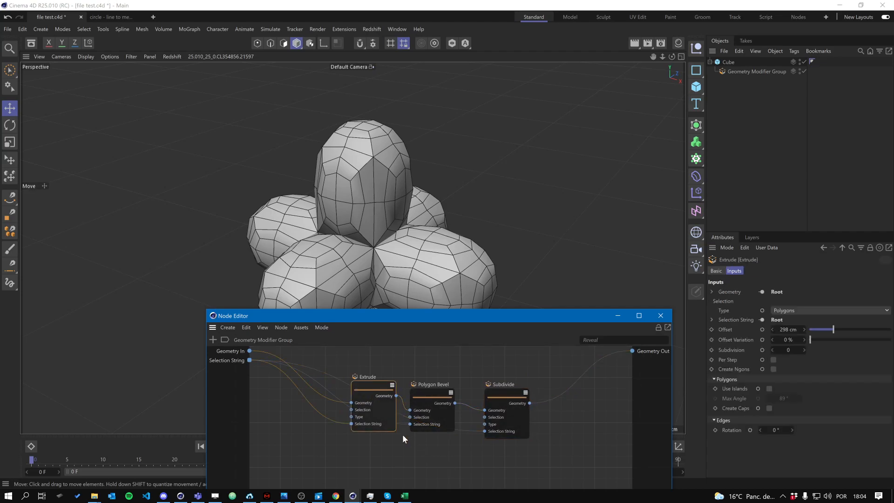
pyautogui.rightClick(369, 390)
pyautogui.moveTo(411, 363)
pyautogui.moveTo(468, 394)
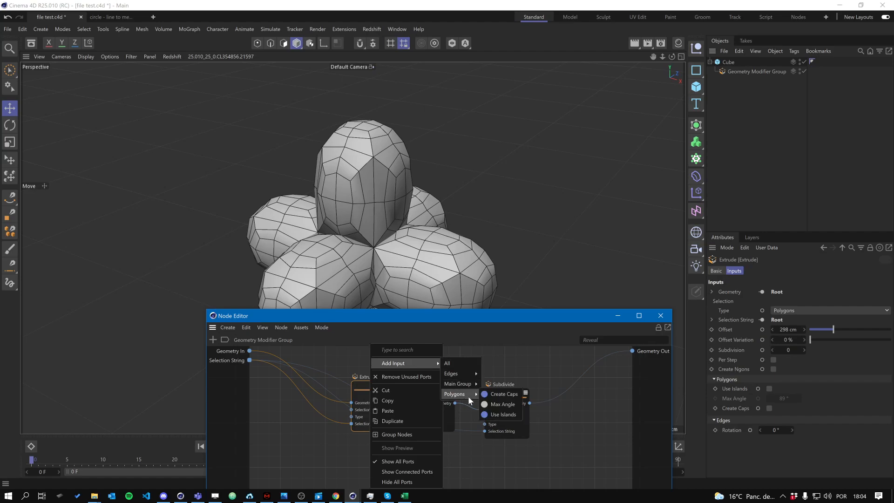
pyautogui.click(501, 384)
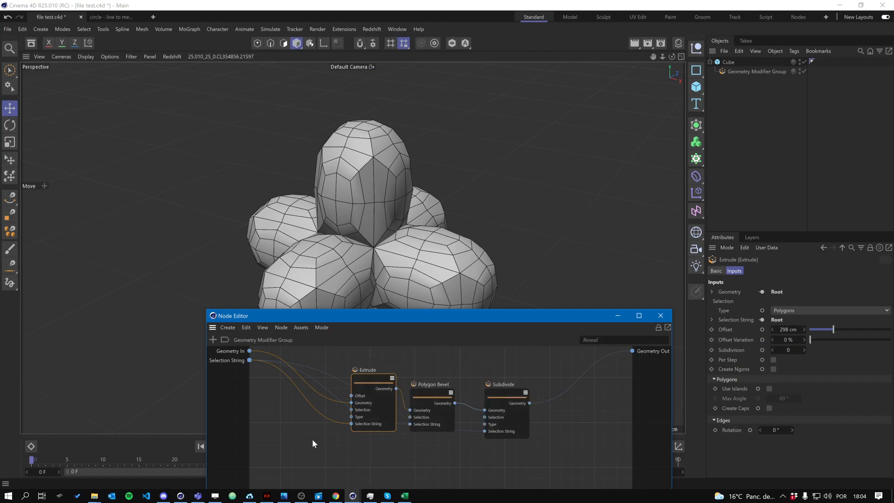
# Step: Expose the Extrude node's Offset port as a group input and rename it EXTRUDE Offset
pyautogui.moveTo(351, 395); pyautogui.dragTo(239, 390)
pyautogui.click(242, 391)
pyautogui.doubleClick(236, 369)
pyautogui.write('EXTRUDE Offset')
pyautogui.press('Return')
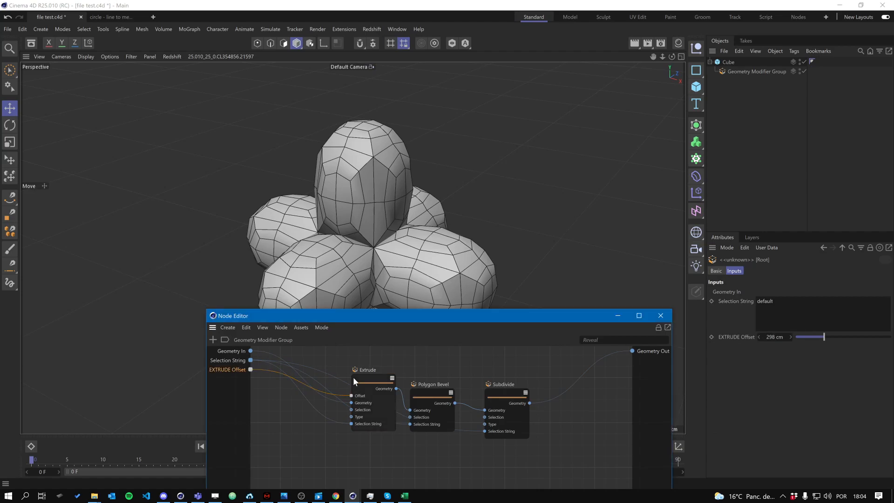
# Step: Set the Polygon Bevel node's inset to 42 % and add an Inset input port to the node
pyautogui.click(438, 400)
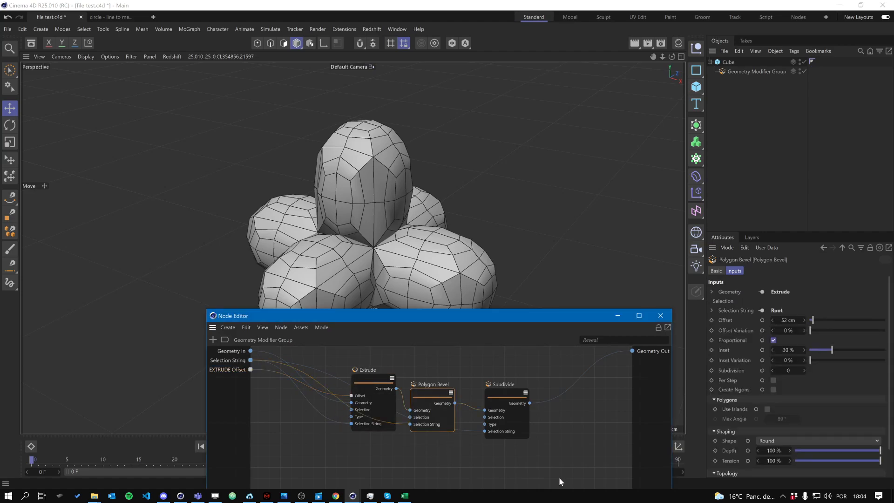
pyautogui.moveTo(831, 351)
pyautogui.mouseDown()
pyautogui.moveTo(846, 351)
pyautogui.moveTo(819, 353)
pyautogui.moveTo(841, 350)
pyautogui.mouseUp()
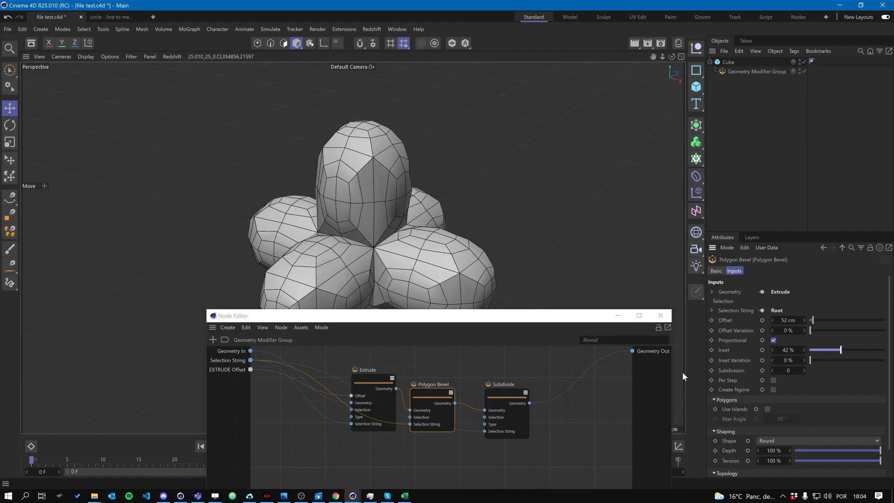
pyautogui.rightClick(429, 390)
pyautogui.moveTo(473, 364)
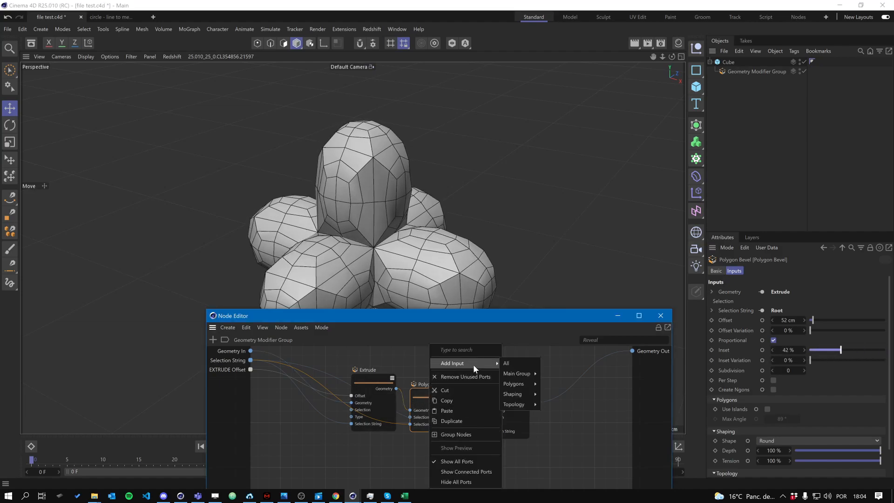
pyautogui.moveTo(518, 373)
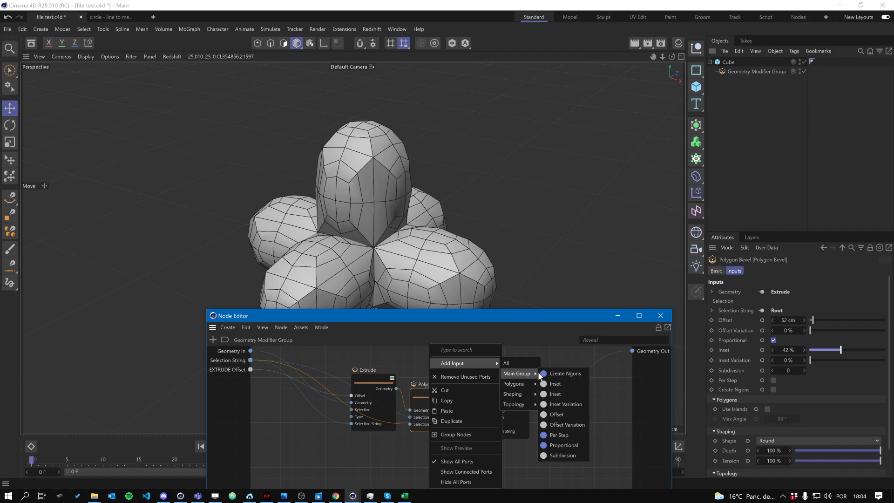
pyautogui.click(560, 397)
# Step: Expose the Polygon Bevel node's Inset port as a group input and set the node's inset to 35 %
pyautogui.moveTo(409, 410); pyautogui.dragTo(228, 382)
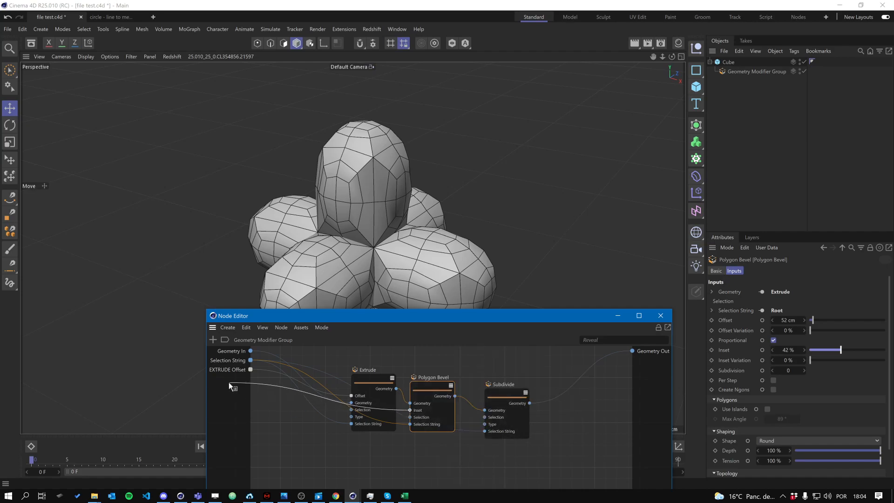
pyautogui.click(255, 391)
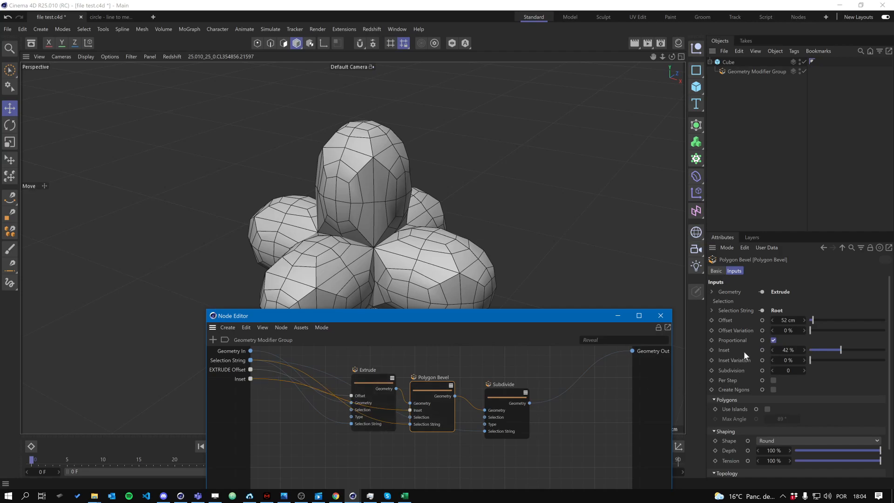
pyautogui.moveTo(834, 353); pyautogui.dragTo(836, 349)
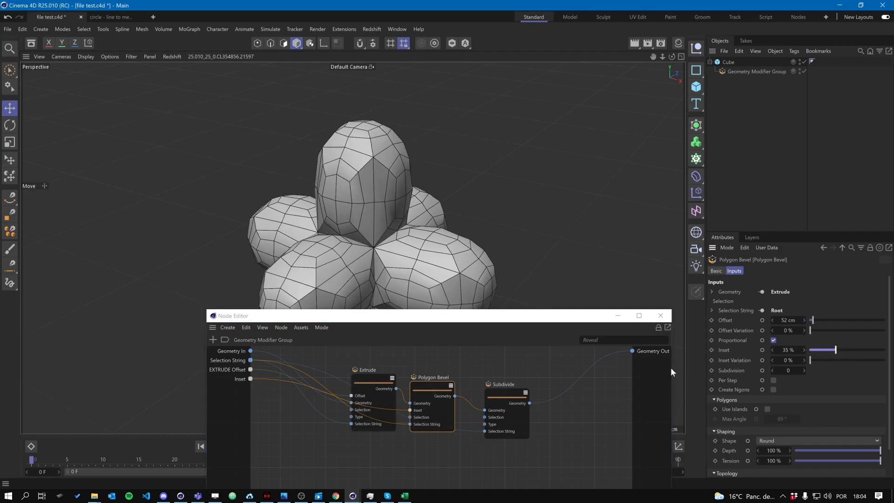
# Step: Add the other Inset input port from the main group to the Polygon Bevel node
pyautogui.rightClick(426, 383)
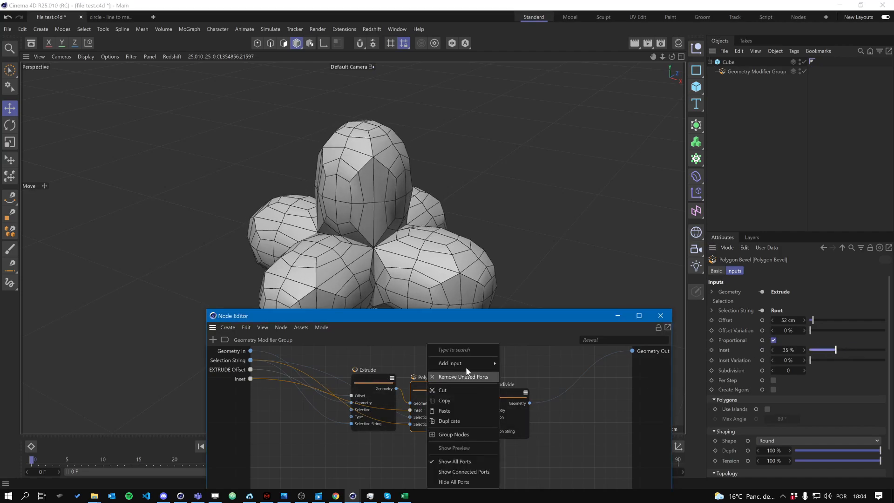
pyautogui.moveTo(525, 382)
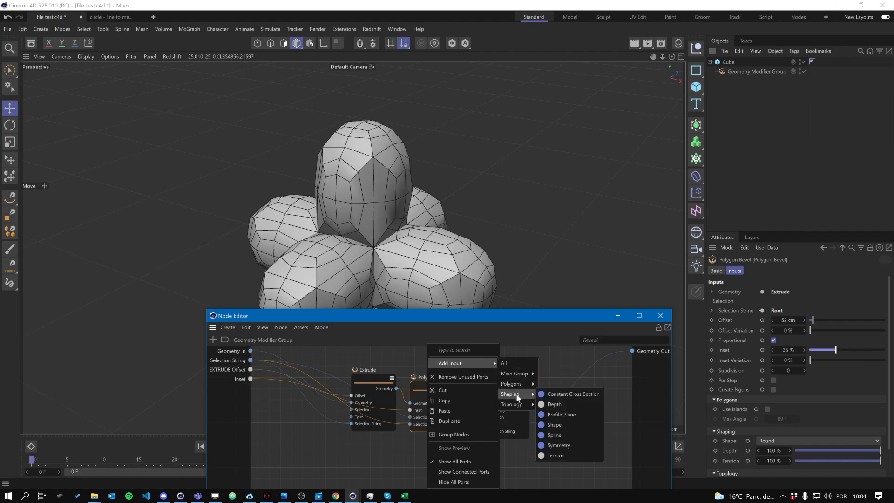
pyautogui.click(554, 375)
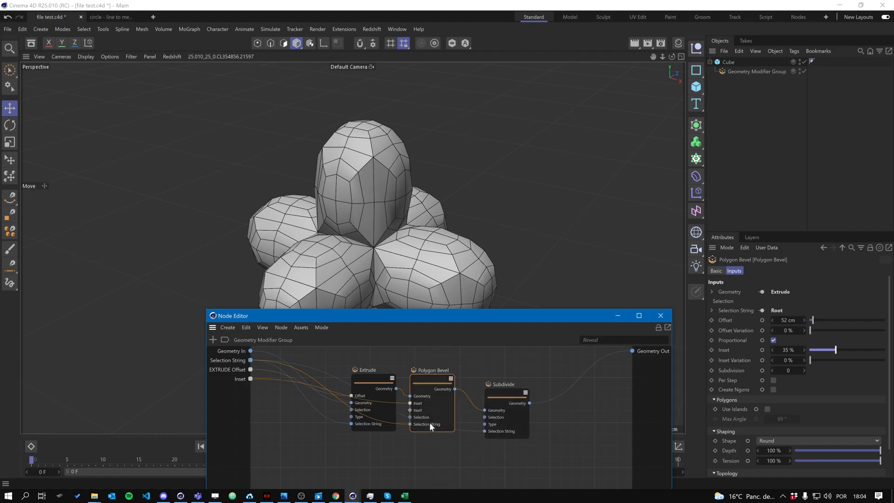
# Step: Expose the Polygon Bevel node's newly added Inset port as a group input and delete the earlier Inset group input
pyautogui.moveTo(411, 411); pyautogui.dragTo(250, 379)
pyautogui.click(252, 389)
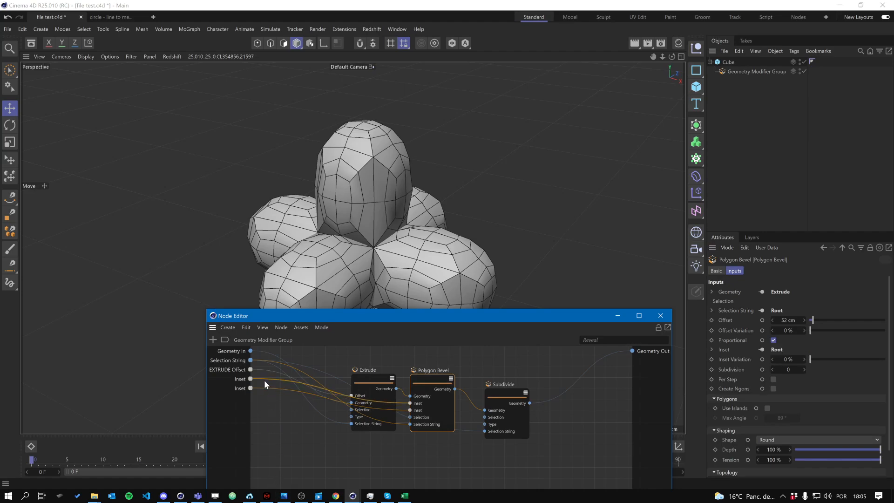
pyautogui.click(265, 380)
pyautogui.click(250, 379)
pyautogui.press('Delete')
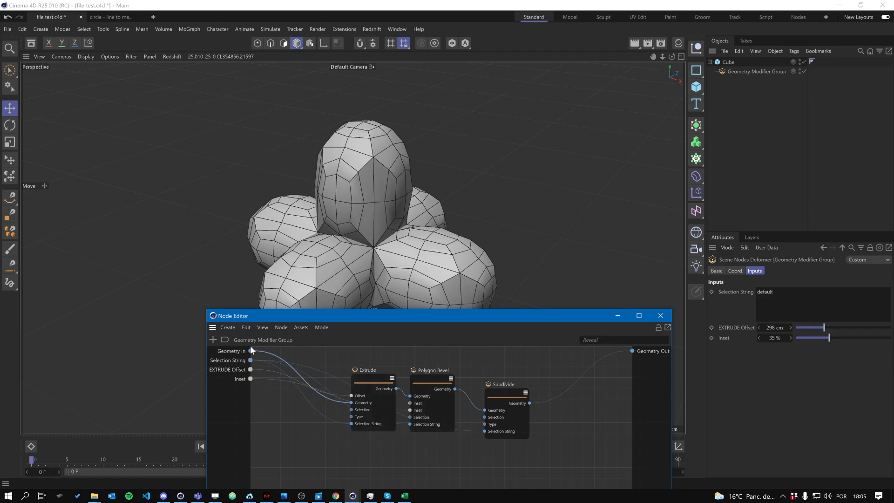
# Step: Close the node editor and test the Geometry Modifier Group with EXTRUDE Offset at 290 cm and Inset at 77 %
pyautogui.click(740, 72)
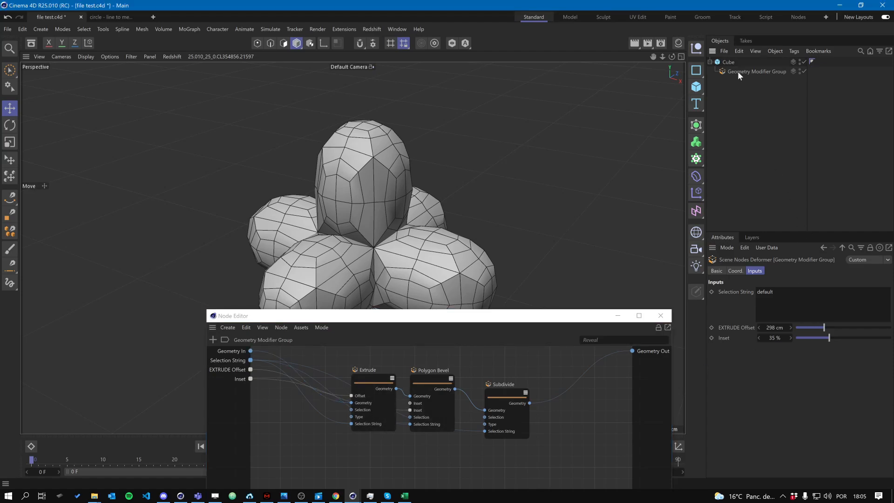
pyautogui.moveTo(833, 337)
pyautogui.mouseDown()
pyautogui.moveTo(804, 338)
pyautogui.moveTo(837, 326)
pyautogui.moveTo(821, 329)
pyautogui.mouseUp()
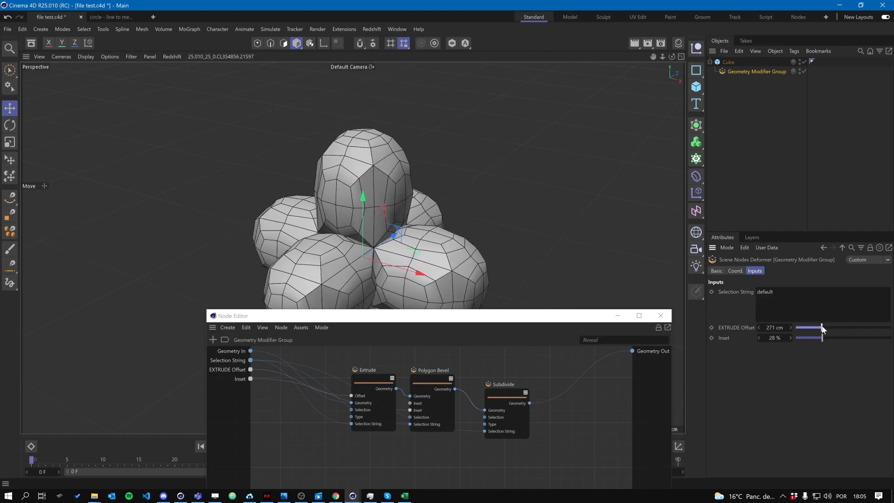
pyautogui.click(661, 316)
pyautogui.click(745, 133)
pyautogui.click(736, 73)
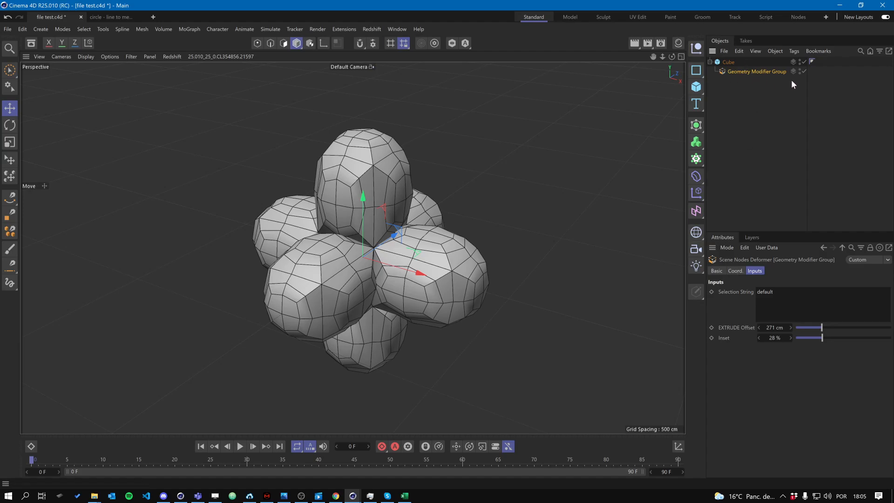
pyautogui.moveTo(822, 330)
pyautogui.mouseDown()
pyautogui.moveTo(854, 329)
pyautogui.moveTo(827, 331)
pyautogui.mouseUp()
pyautogui.moveTo(821, 330)
pyautogui.mouseDown()
pyautogui.moveTo(802, 339)
pyautogui.moveTo(891, 338)
pyautogui.moveTo(792, 337)
pyautogui.moveTo(881, 338)
pyautogui.moveTo(859, 344)
pyautogui.moveTo(823, 330)
pyautogui.mouseUp()
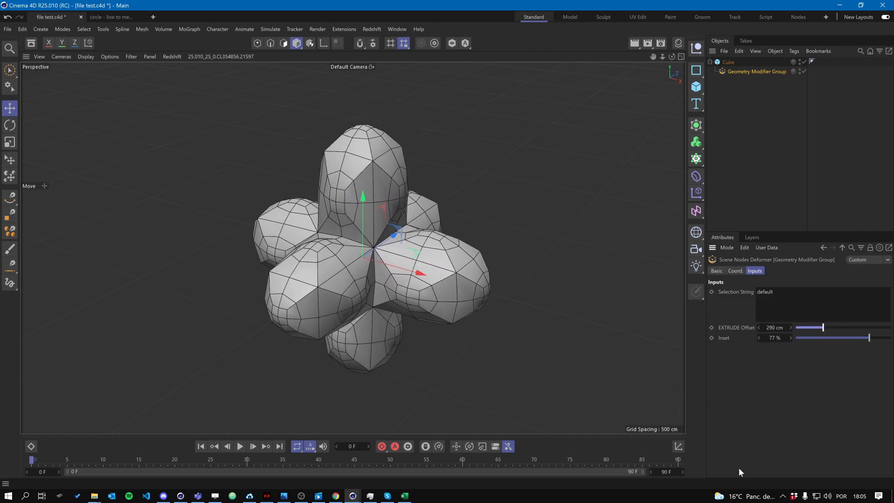
# Step: Reopen the Geometry Modifier Group's node graph and add Smooth and Iterations input ports to the Subdivide node
pyautogui.doubleClick(722, 72)
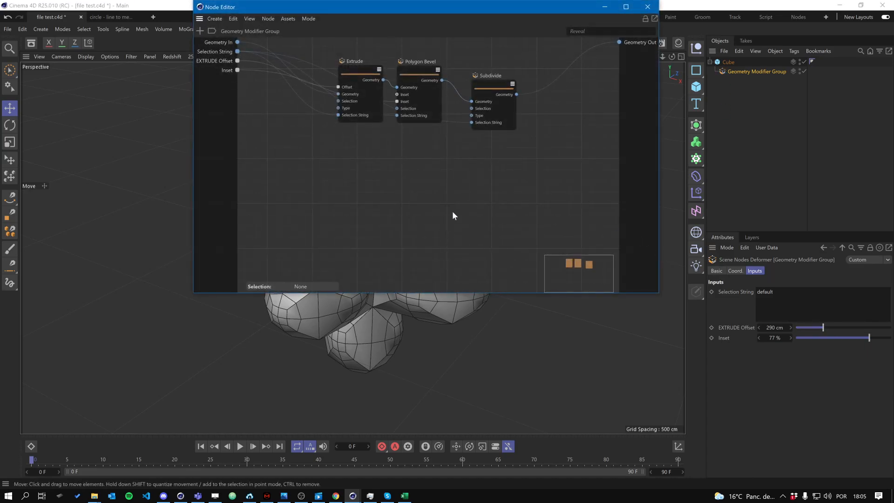
pyautogui.click(487, 88)
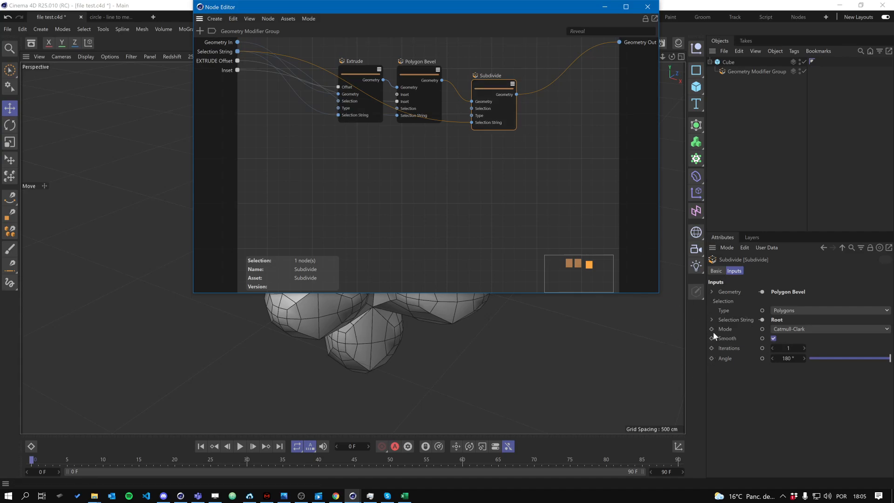
pyautogui.rightClick(479, 83)
pyautogui.moveTo(518, 105)
pyautogui.moveTo(562, 117)
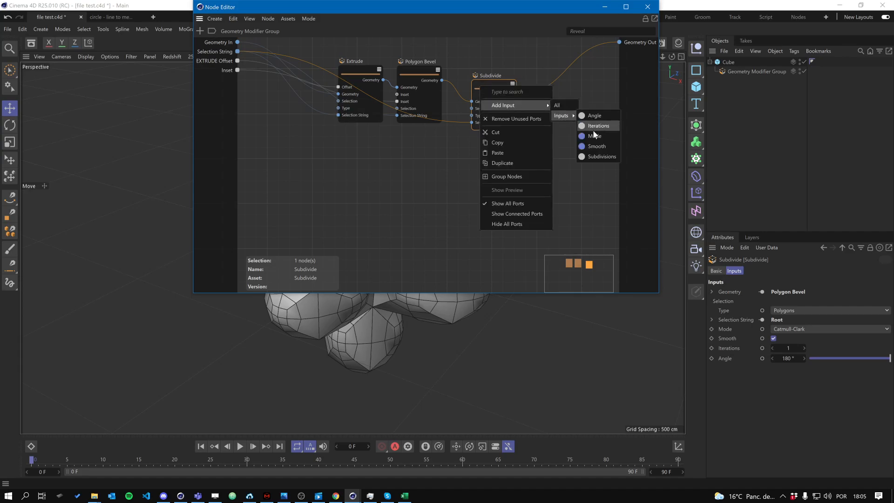
pyautogui.click(597, 146)
pyautogui.rightClick(488, 83)
pyautogui.moveTo(517, 104)
pyautogui.moveTo(571, 114)
pyautogui.click(607, 125)
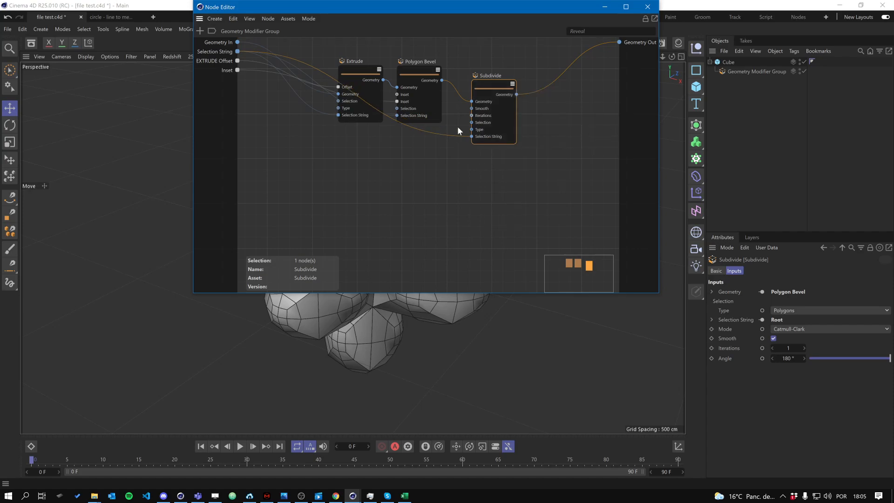
# Step: Expose the Subdivide node's Iterations and Smooth ports as group inputs
pyautogui.moveTo(472, 116); pyautogui.dragTo(244, 87)
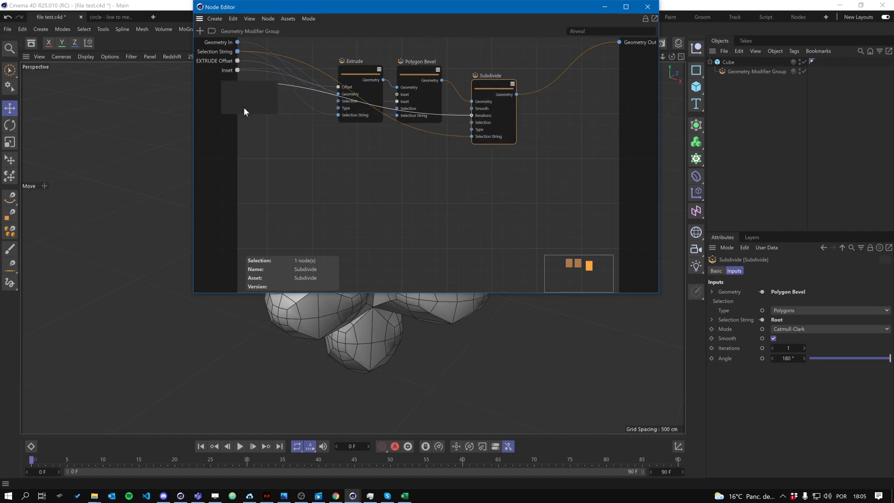
pyautogui.click(245, 91)
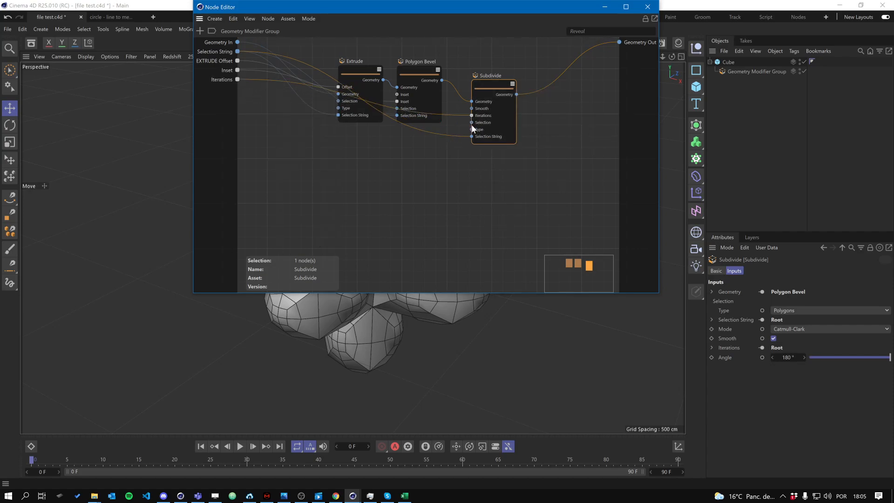
pyautogui.moveTo(471, 109); pyautogui.dragTo(235, 108)
pyautogui.click(265, 113)
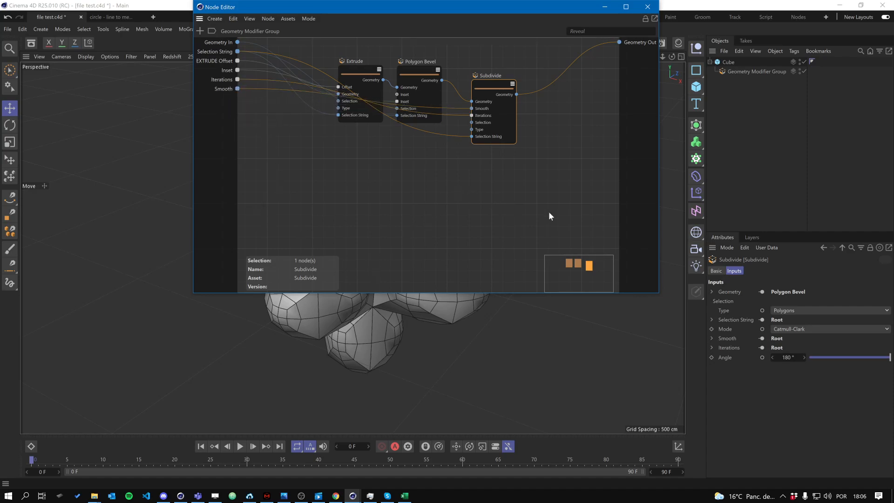
# Step: Spread out the Extrude, Polygon Bevel and Subdivide nodes in the graph so their connections are easier to read
pyautogui.moveTo(494, 83); pyautogui.dragTo(542, 105)
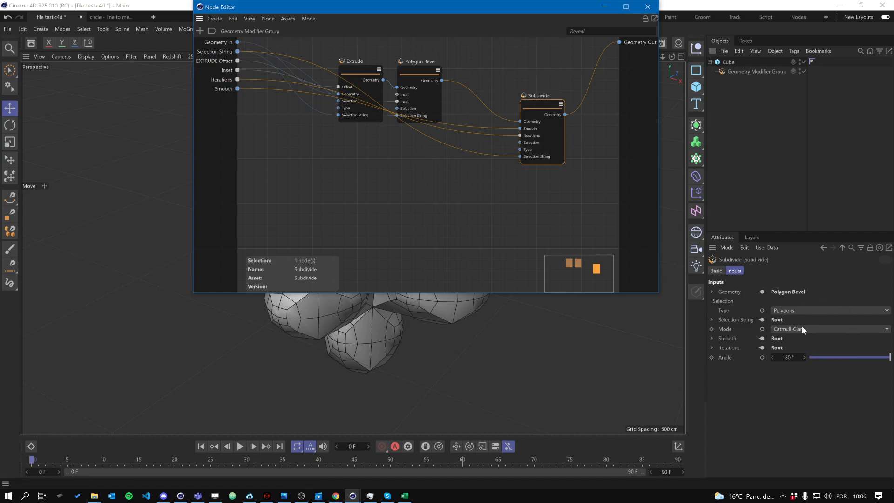
pyautogui.moveTo(415, 91); pyautogui.dragTo(426, 173)
pyautogui.moveTo(365, 78); pyautogui.dragTo(330, 162)
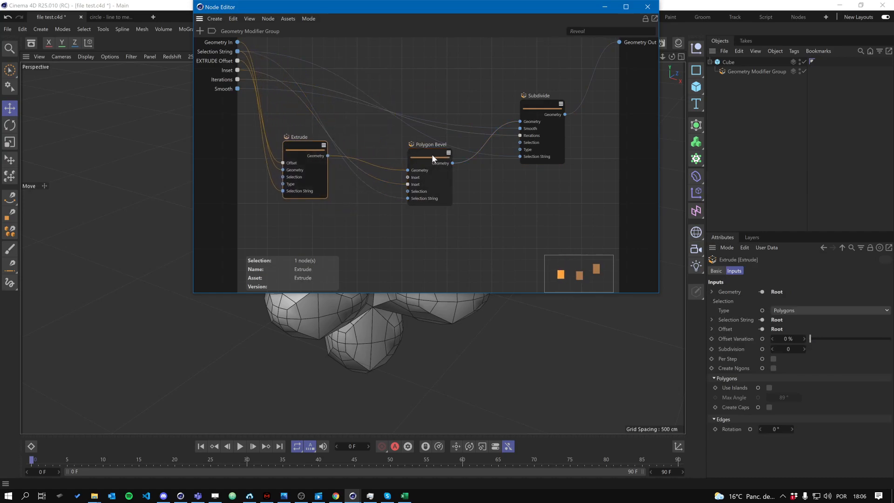
pyautogui.moveTo(432, 154); pyautogui.dragTo(438, 166)
pyautogui.click(324, 156)
pyautogui.moveTo(324, 160); pyautogui.dragTo(322, 160)
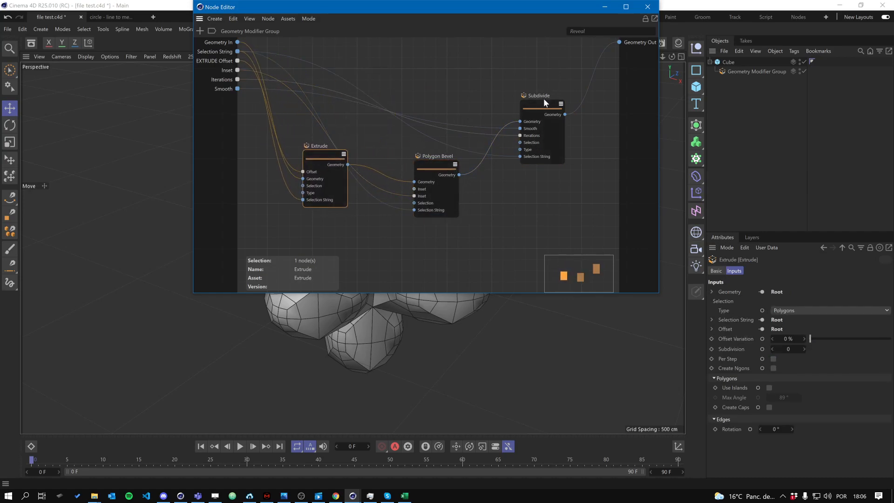
pyautogui.moveTo(537, 108); pyautogui.dragTo(545, 119)
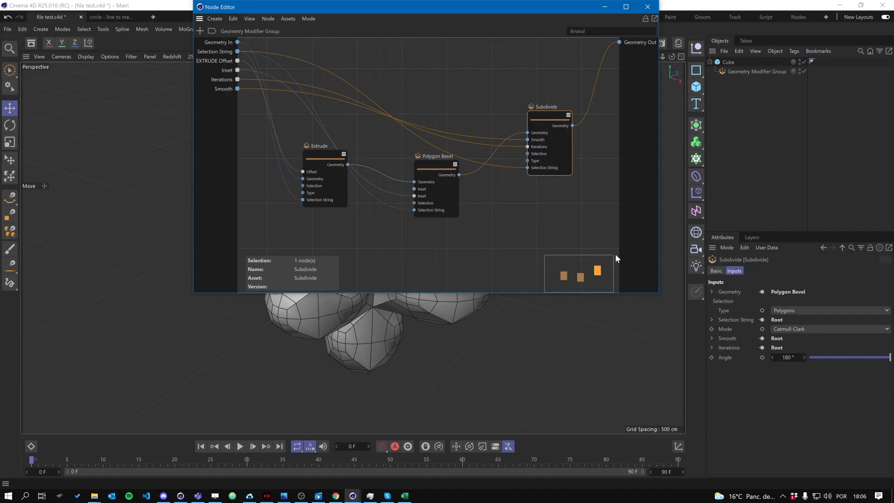
# Step: Select the Geometry Modifier Group, close the node editor, and set EXTRUDE Offset to 285 cm and Inset to 53 %
pyautogui.moveTo(546, 7); pyautogui.dragTo(543, 100)
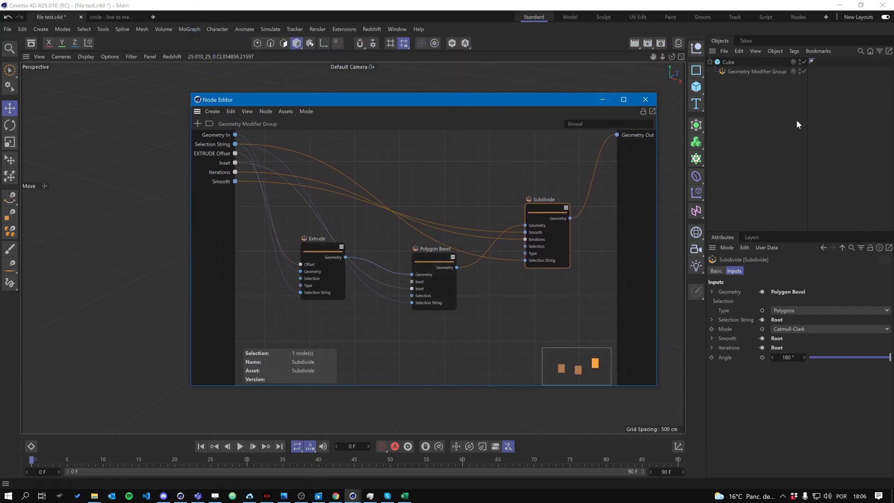
pyautogui.click(761, 72)
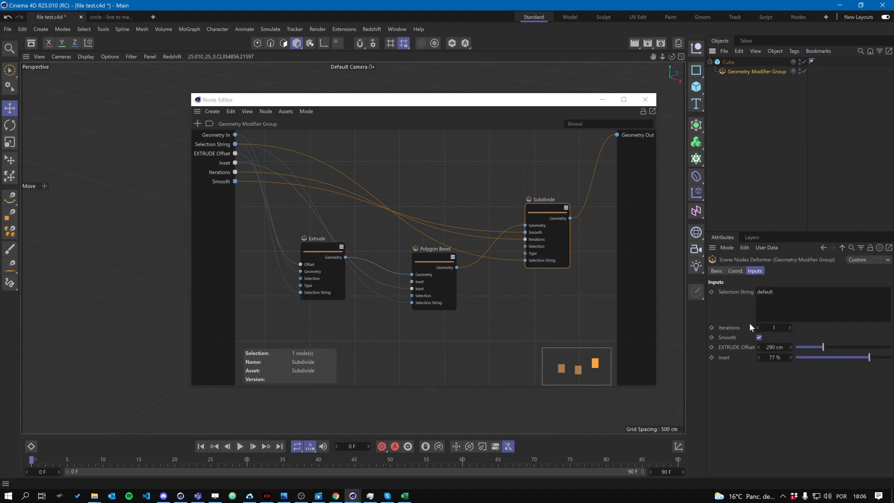
pyautogui.click(547, 108)
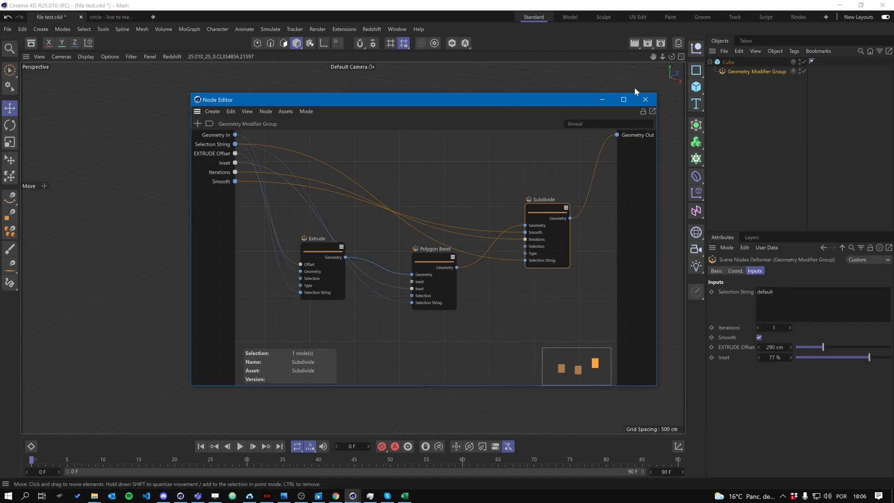
pyautogui.click(645, 99)
pyautogui.keyDown('alt'); pyautogui.moveTo(498, 257); pyautogui.dragTo(512, 255); pyautogui.keyUp('alt')
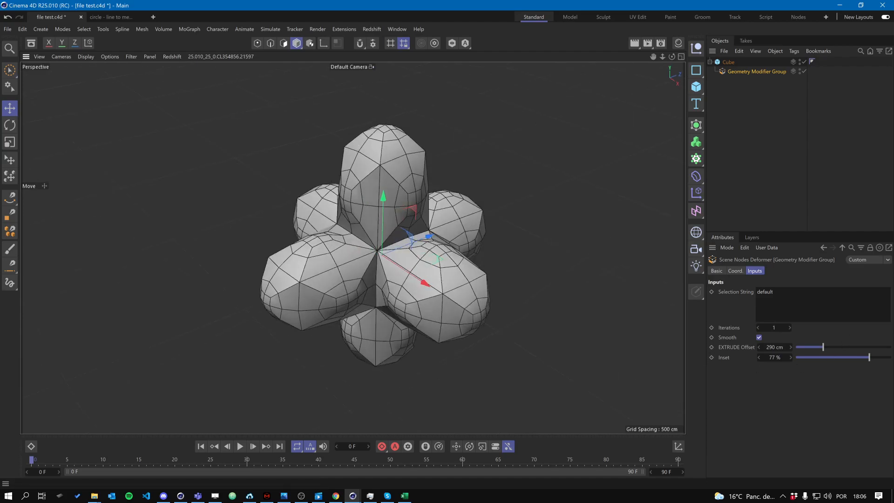
pyautogui.moveTo(822, 347); pyautogui.dragTo(846, 357)
# Step: Raise the deformer's Iterations to 3
pyautogui.doubleClick(790, 328)
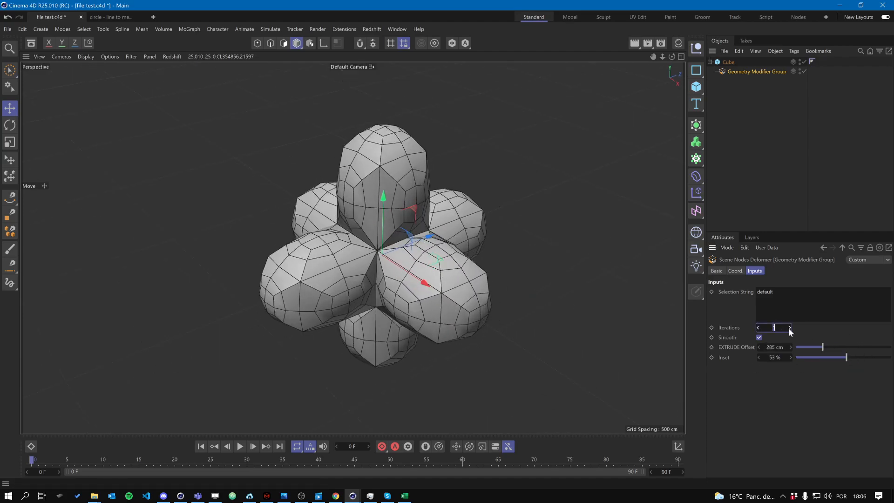
pyautogui.click(789, 328)
pyautogui.click(789, 328)
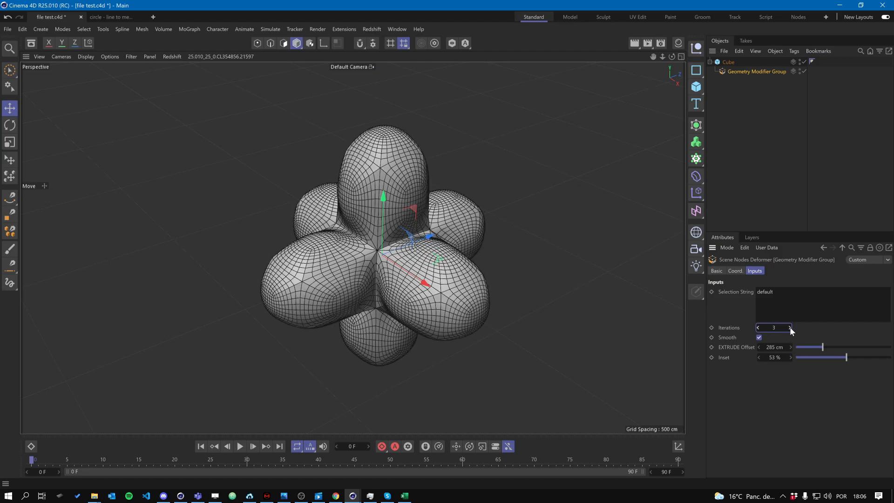
# Step: Set the deformer's Iterations to 0, EXTRUDE Offset to 300 cm and Inset to 29 %
pyautogui.click(758, 328)
pyautogui.click(757, 328)
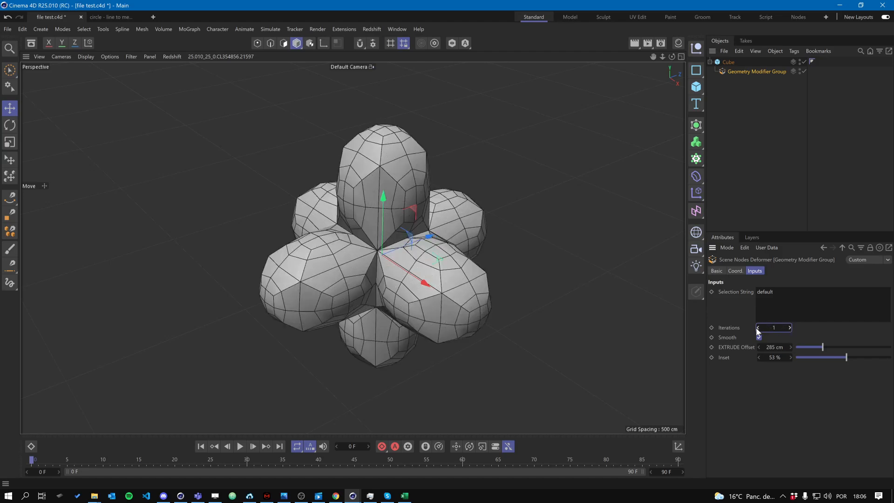
pyautogui.click(758, 328)
pyautogui.moveTo(822, 347)
pyautogui.mouseDown()
pyautogui.moveTo(856, 346)
pyautogui.moveTo(824, 347)
pyautogui.moveTo(834, 353)
pyautogui.moveTo(824, 358)
pyautogui.mouseUp()
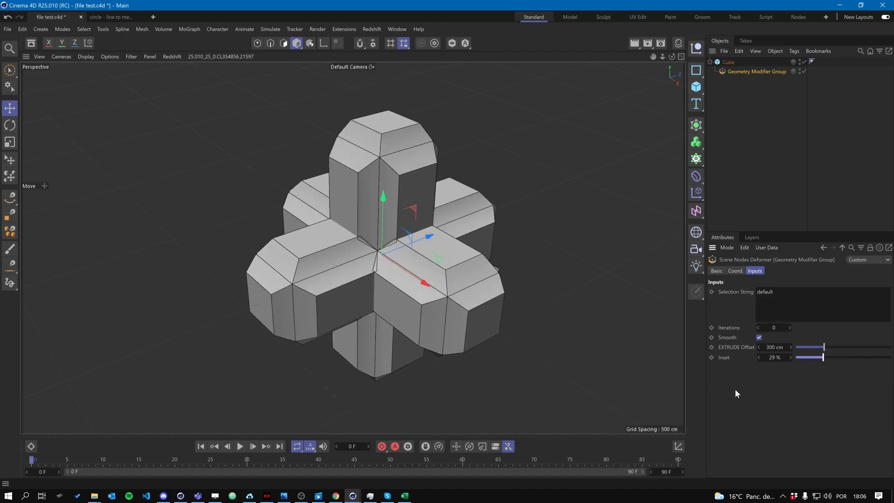
# Step: Reopen the Geometry Modifier Group's node graph and add the main group's Subdivision input port to the Extrude node
pyautogui.doubleClick(722, 72)
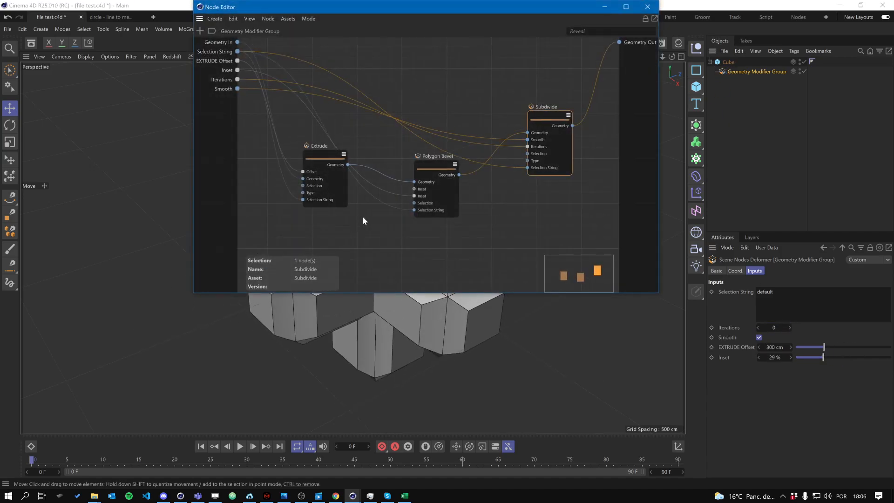
pyautogui.click(321, 161)
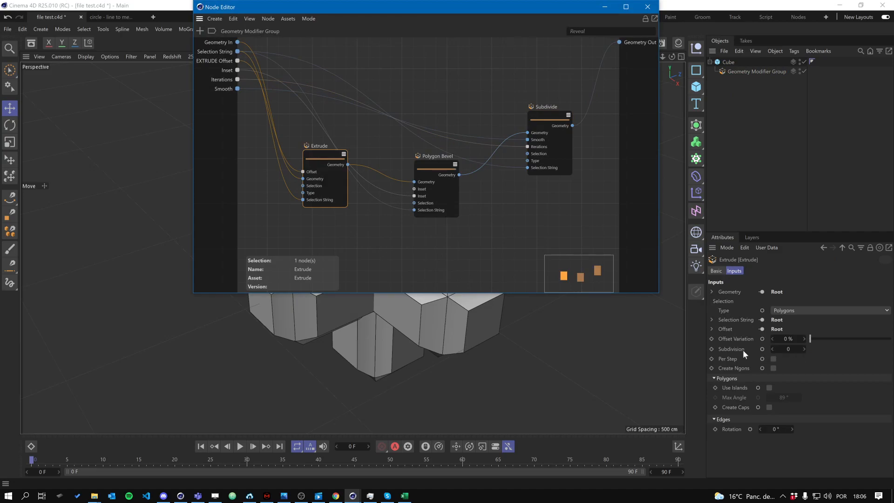
pyautogui.rightClick(318, 150)
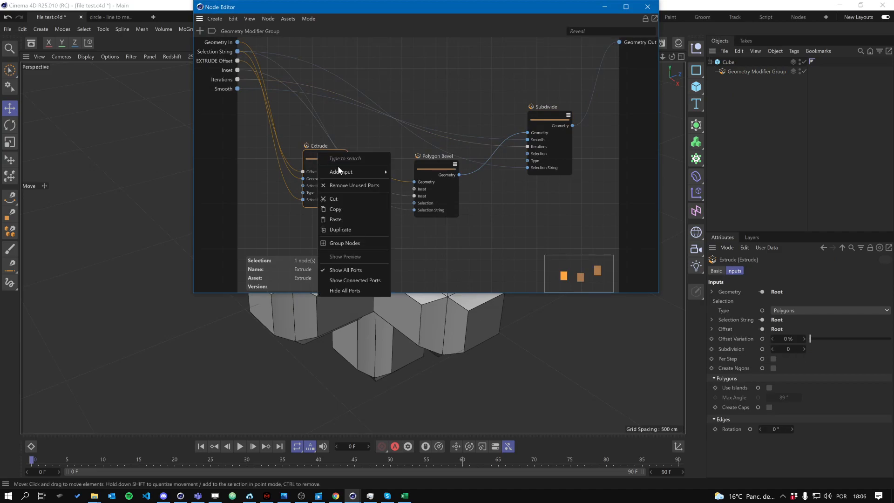
pyautogui.moveTo(388, 173)
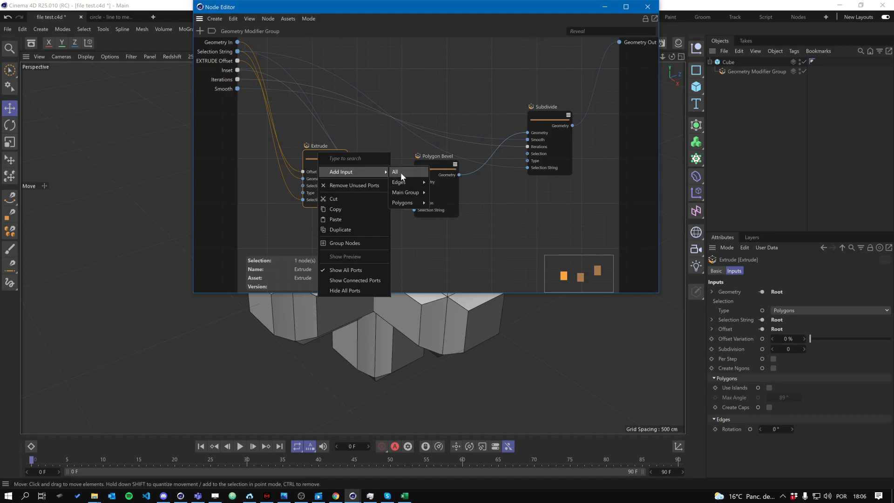
pyautogui.moveTo(409, 192)
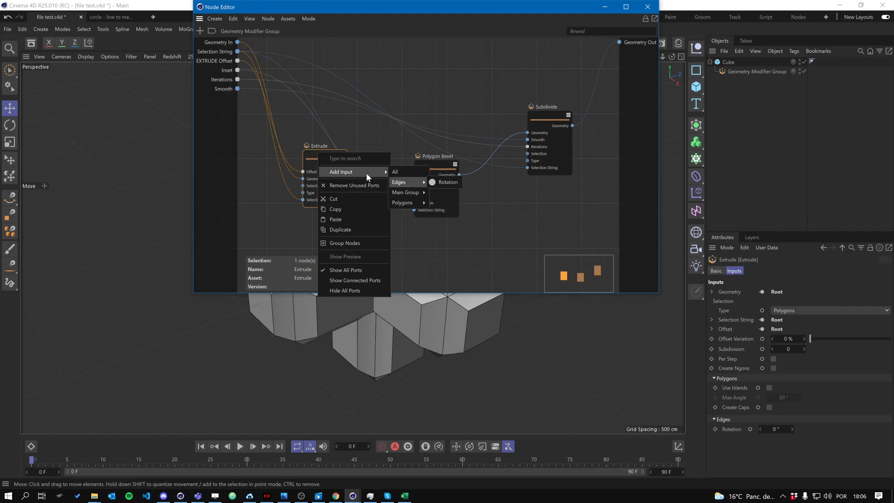
pyautogui.click(323, 157)
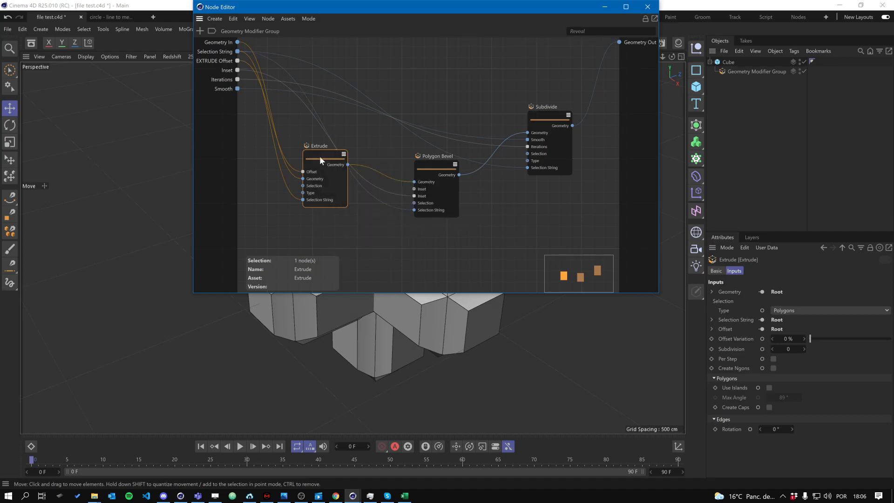
pyautogui.rightClick(320, 157)
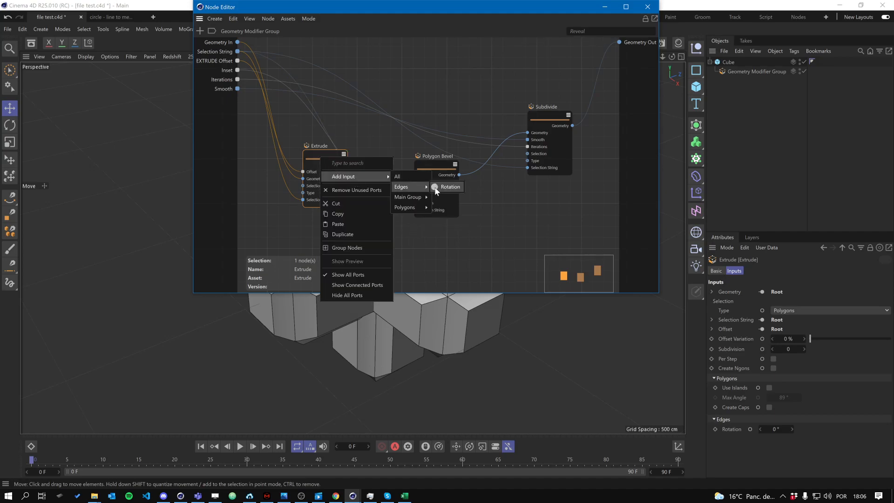
pyautogui.moveTo(423, 197)
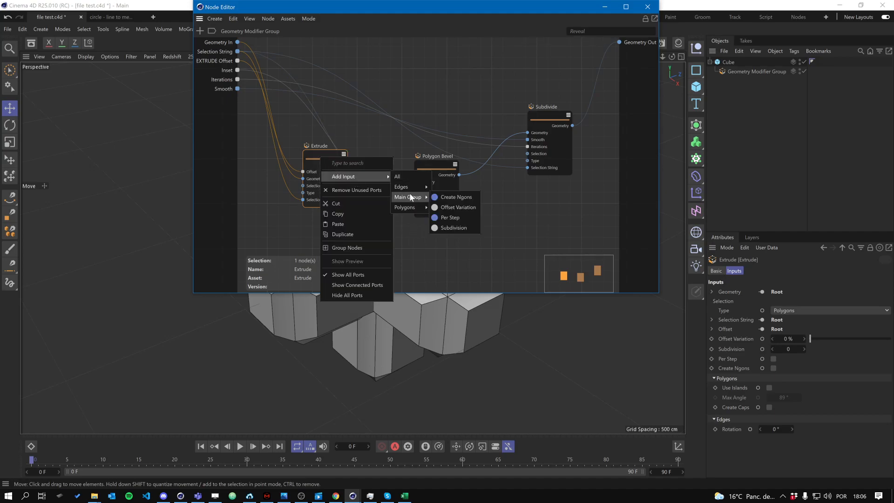
pyautogui.click(450, 228)
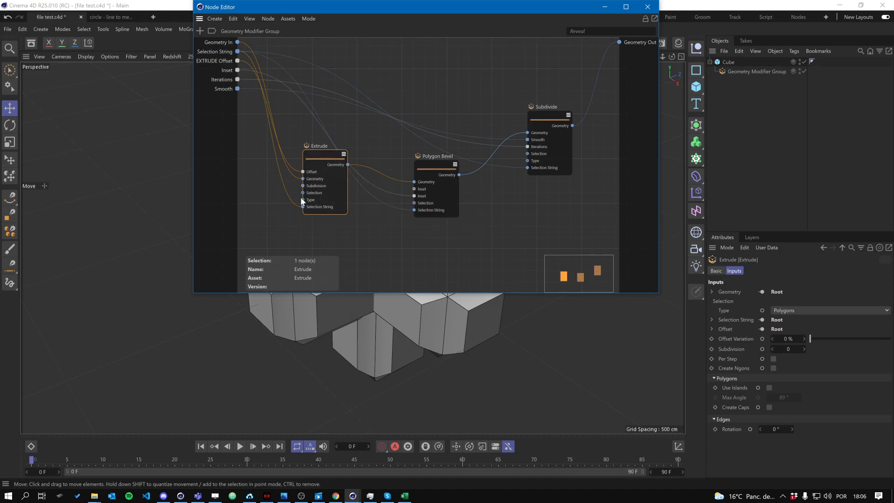
# Step: Expose the Extrude node's Subdivision port as a group input and rename it EXTRUDE Subdivision
pyautogui.moveTo(302, 185); pyautogui.dragTo(225, 122)
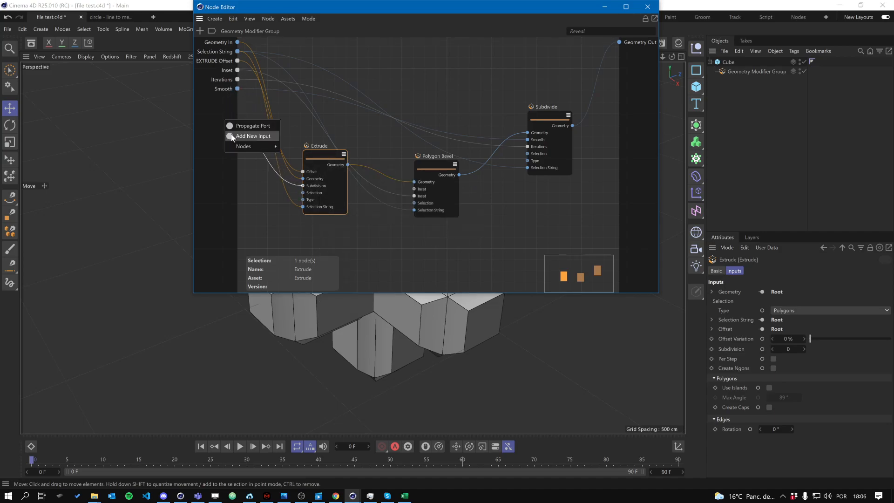
pyautogui.click(241, 126)
pyautogui.doubleClick(207, 99)
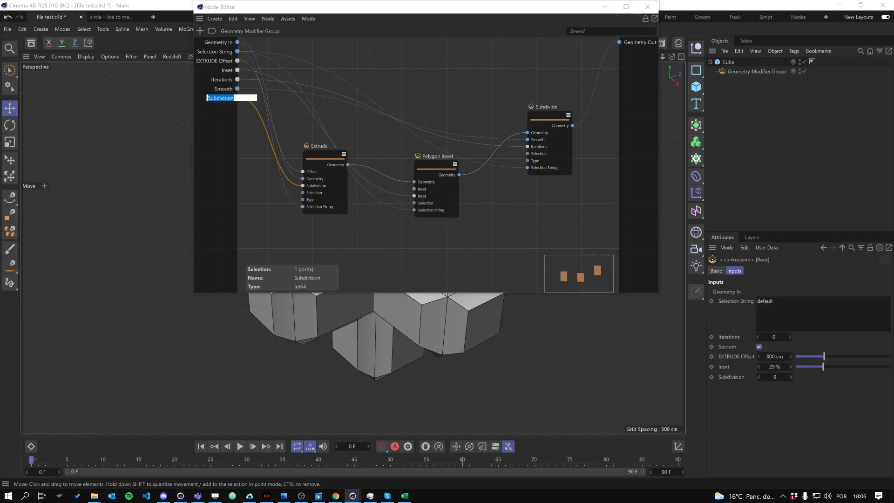
pyautogui.write('/Extrude')
pyautogui.press('BackSpace')
pyautogui.press('BackSpace')
pyautogui.press('BackSpace')
pyautogui.press('BackSpace')
pyautogui.press('BackSpace')
pyautogui.press('BackSpace')
pyautogui.press('BackSpace')
pyautogui.press('BackSpace')
pyautogui.write('EXTRUDE')
pyautogui.press('Return')
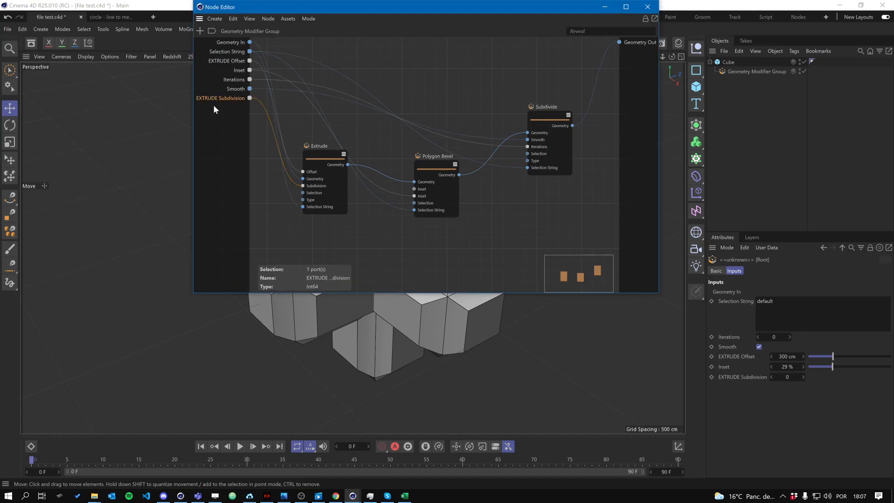
pyautogui.click(280, 186)
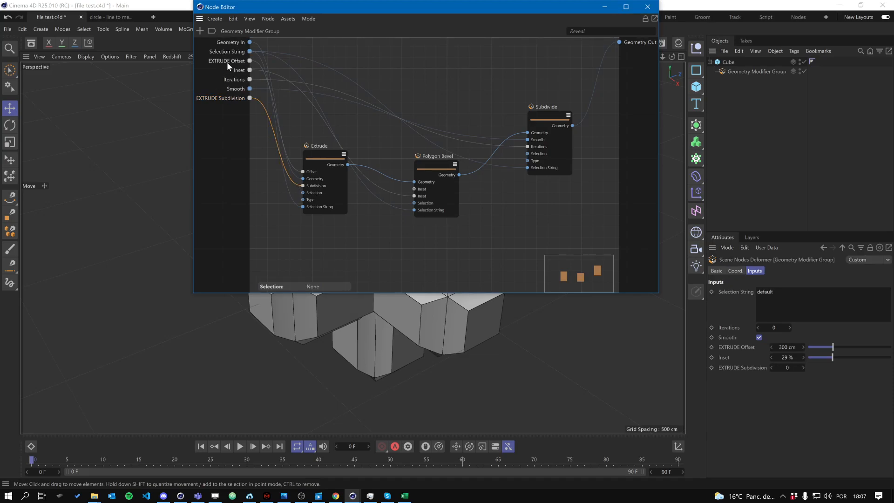
pyautogui.click(491, 211)
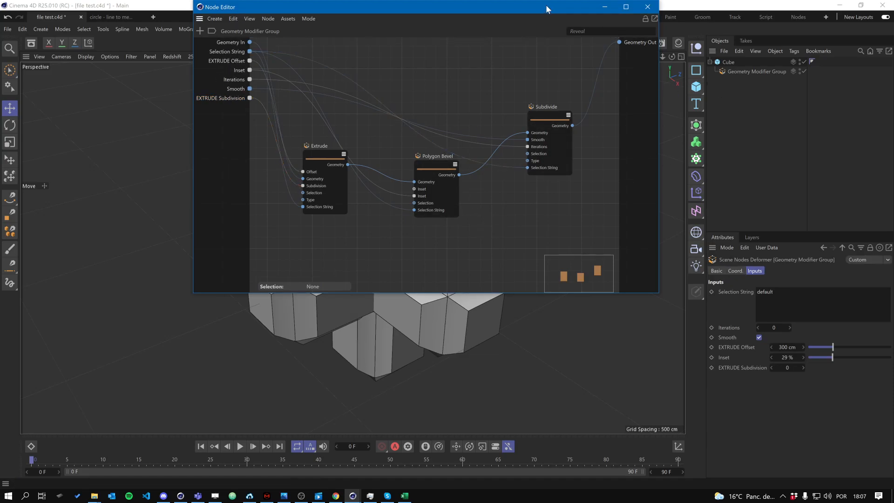
# Step: Close the node editor and set the deformer's EXTRUDE Subdivision to 2, EXTRUDE Offset to 447 cm and Inset to 44 %
pyautogui.moveTo(547, 7); pyautogui.dragTo(518, 121)
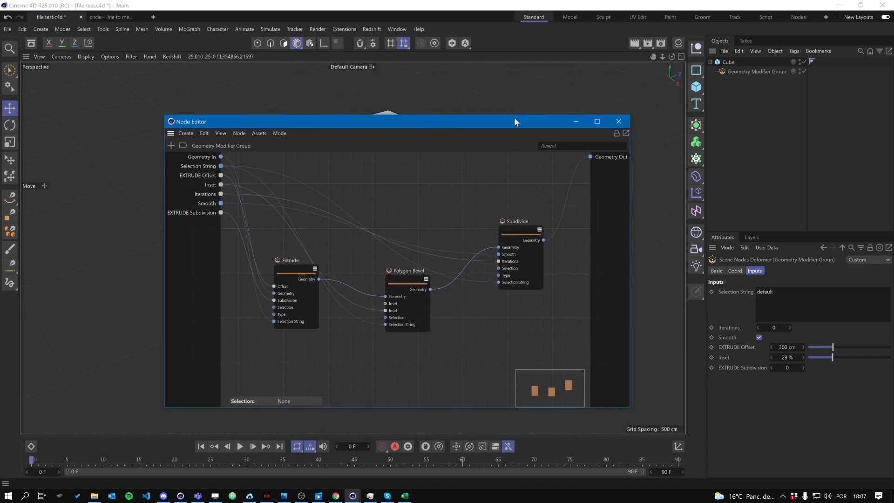
pyautogui.click(619, 122)
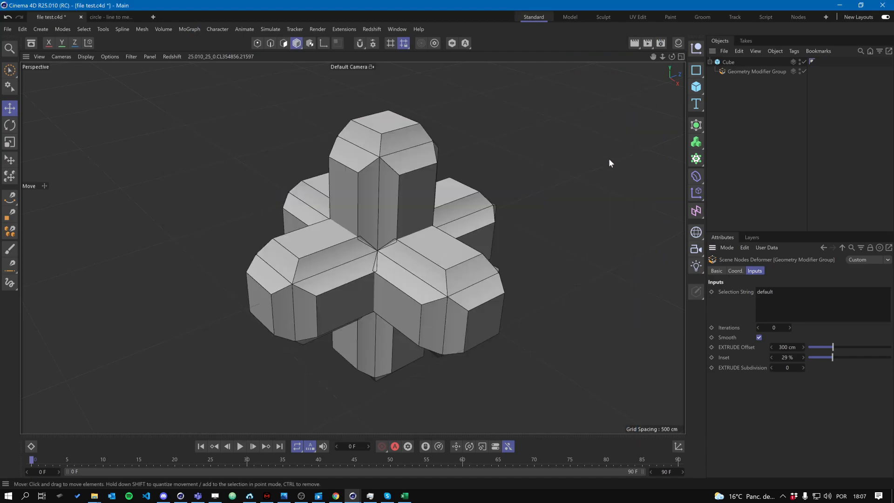
pyautogui.click(804, 368)
pyautogui.click(805, 368)
pyautogui.keyDown('alt'); pyautogui.moveTo(536, 242); pyautogui.dragTo(583, 252); pyautogui.keyUp('alt')
pyautogui.moveTo(833, 347)
pyautogui.mouseDown()
pyautogui.moveTo(844, 344)
pyautogui.moveTo(841, 357)
pyautogui.moveTo(857, 353)
pyautogui.moveTo(844, 357)
pyautogui.mouseUp()
pyautogui.keyDown('alt'); pyautogui.moveTo(582, 261); pyautogui.dragTo(461, 237); pyautogui.keyUp('alt')
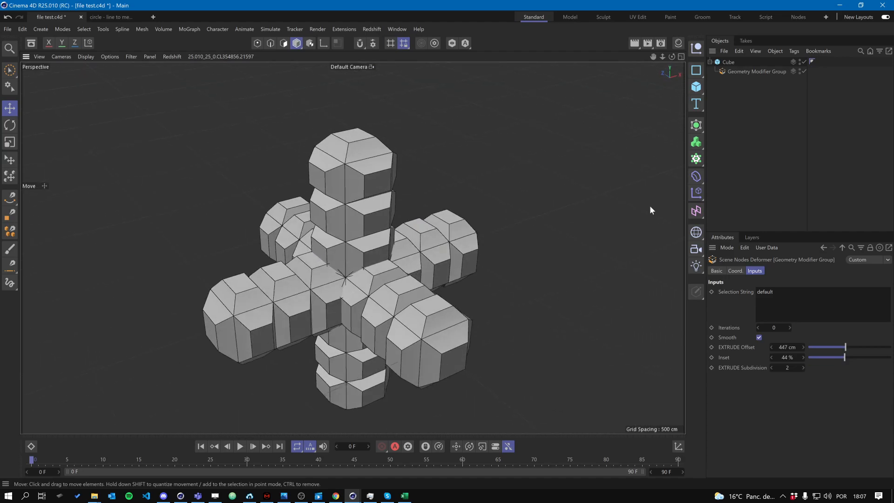
pyautogui.keyDown('alt'); pyautogui.moveTo(650, 205); pyautogui.dragTo(483, 214); pyautogui.keyUp('alt')
# Step: Rename the Geometry Modifier Group to the author's first name followed by "Crazy Modifier"
pyautogui.click(727, 72)
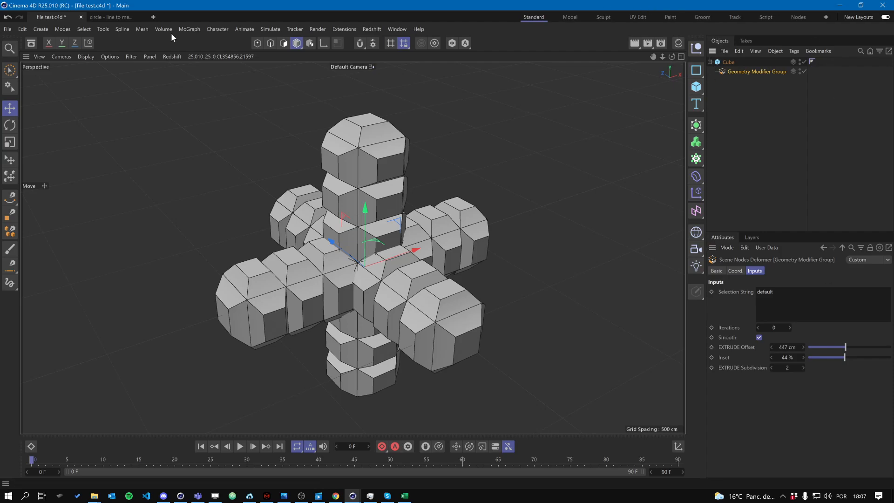
pyautogui.doubleClick(729, 71)
pyautogui.write('Rodrigos Modifier')
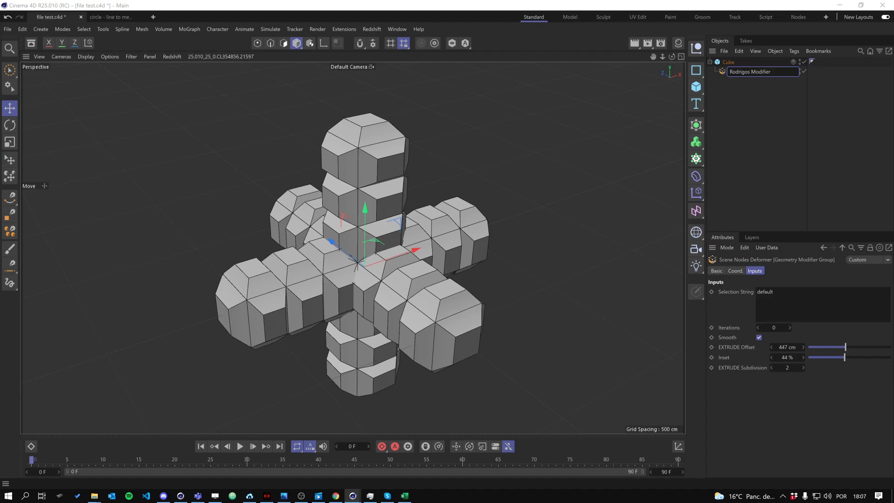
pyautogui.write('Crazy')
pyautogui.press('Return')
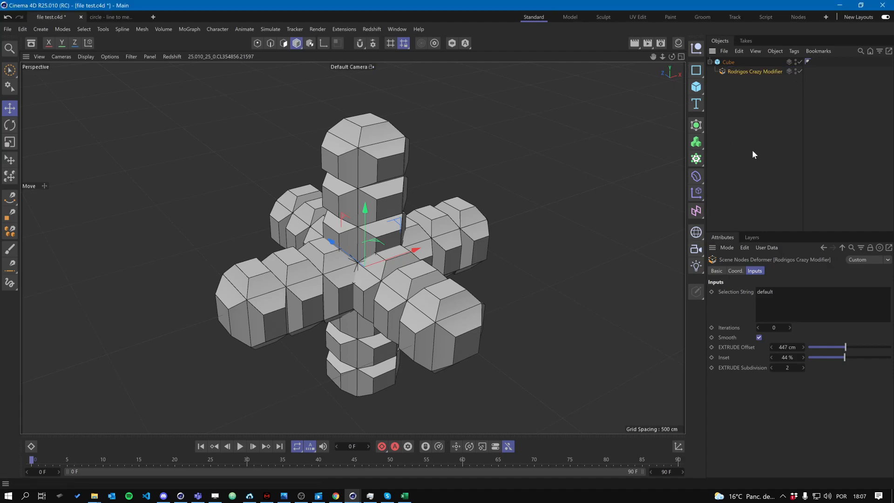
# Step: Save the renamed deformer as an asset, version 1.0, in the Preferences database under the Geometry Modifier category
pyautogui.keyDown('alt'); pyautogui.moveTo(425, 263); pyautogui.dragTo(468, 254); pyautogui.keyUp('alt')
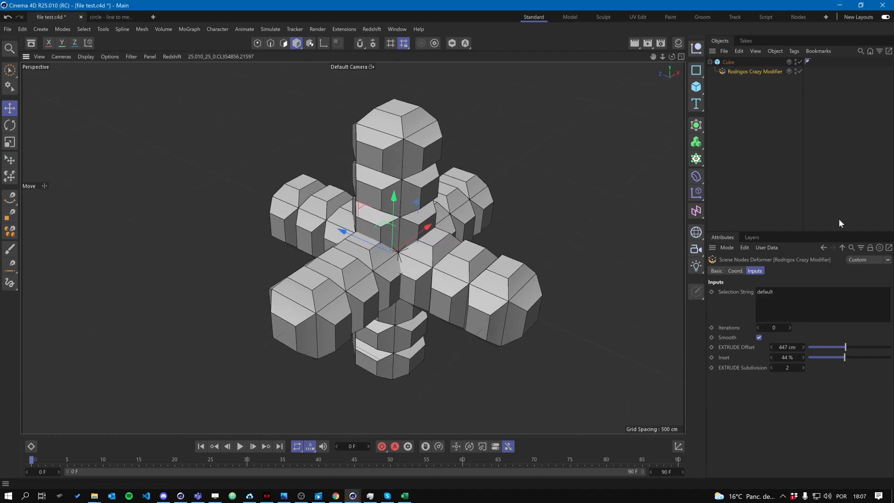
pyautogui.moveTo(802, 126); pyautogui.dragTo(815, 126)
pyautogui.keyDown('alt'); pyautogui.moveTo(454, 207); pyautogui.dragTo(451, 229); pyautogui.keyUp('alt')
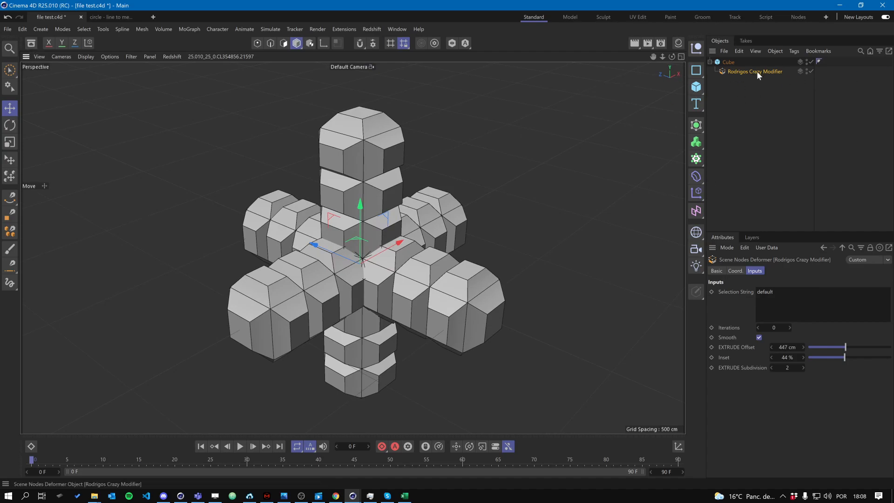
pyautogui.click(31, 43)
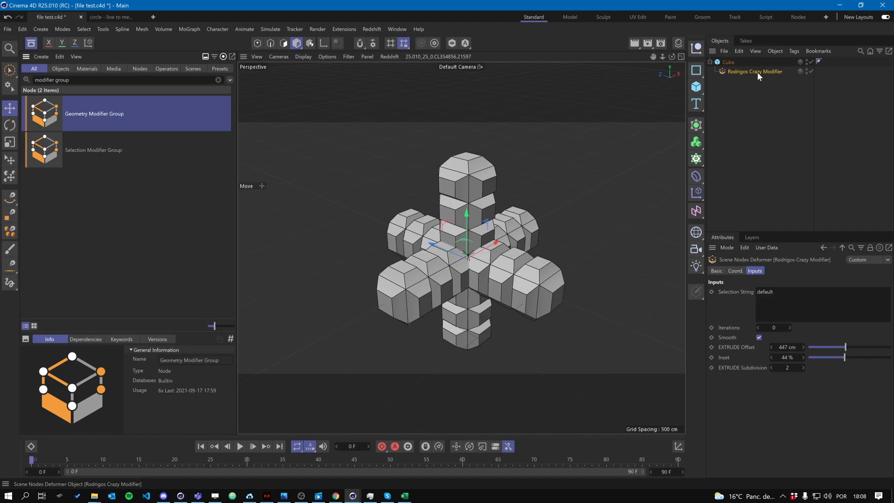
pyautogui.moveTo(758, 71); pyautogui.dragTo(542, 238)
pyautogui.moveTo(140, 214); pyautogui.dragTo(139, 214)
pyautogui.moveTo(150, 175); pyautogui.dragTo(352, 164)
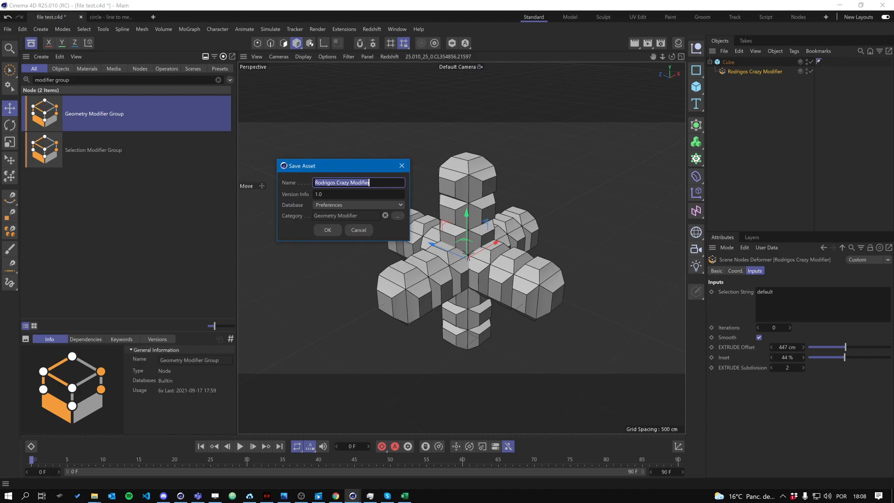
pyautogui.click(318, 194)
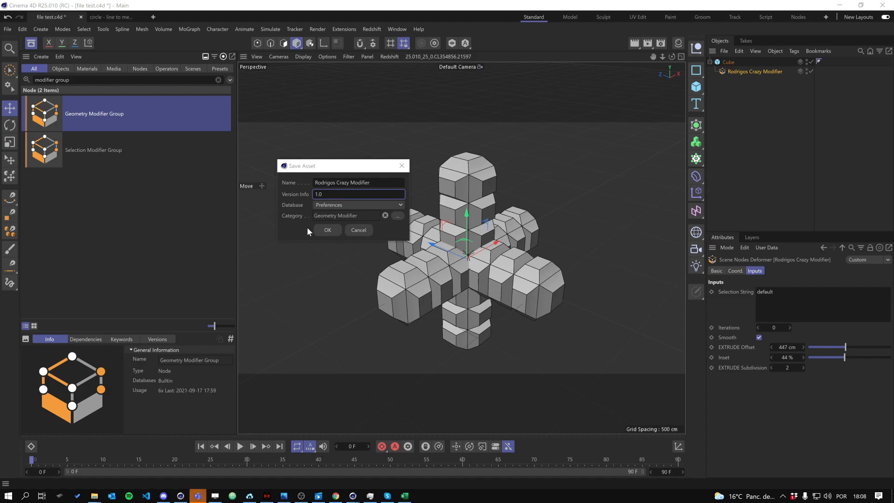
pyautogui.click(331, 232)
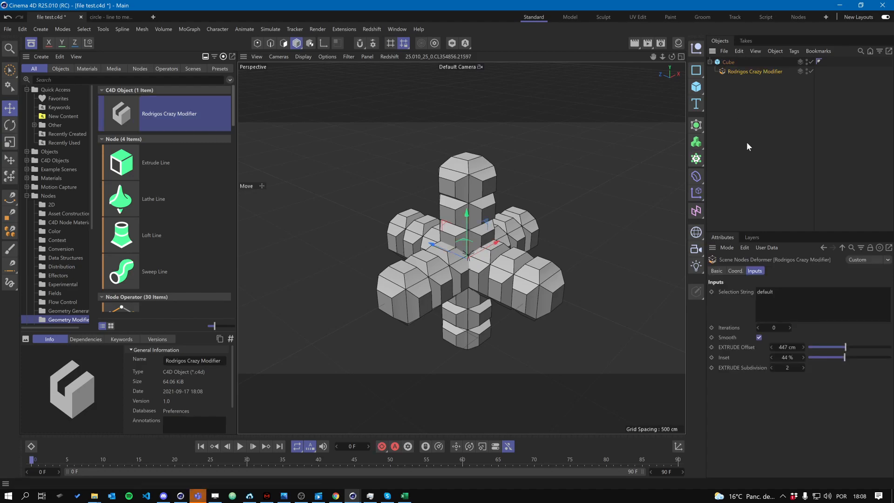
# Step: Remove the deformer from the Cube and apply the saved Crazy Modifier asset to it from the Asset Browser
pyautogui.hotkey('ctrl', 'z')
pyautogui.hotkey('ctrl', 'z')
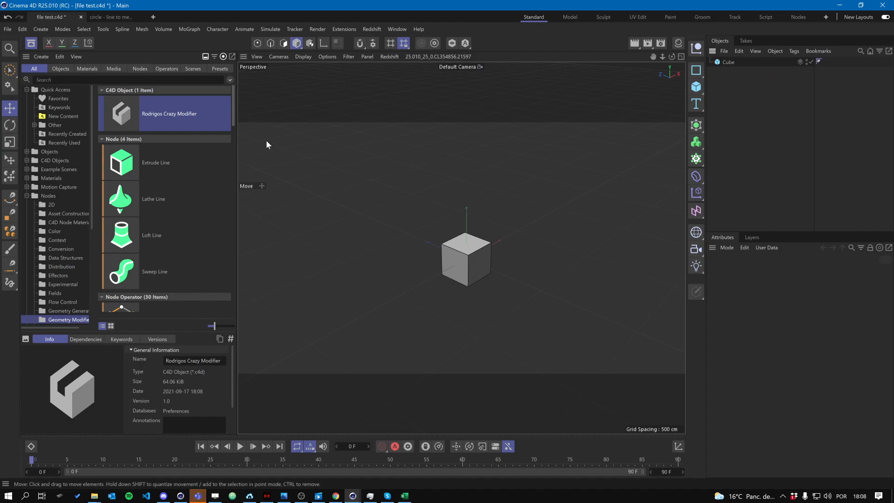
pyautogui.moveTo(132, 119); pyautogui.dragTo(780, 120)
pyautogui.moveTo(726, 61); pyautogui.dragTo(729, 62)
# Step: Add a Sphere primitive and move it beside the deformed cube
pyautogui.click(702, 94)
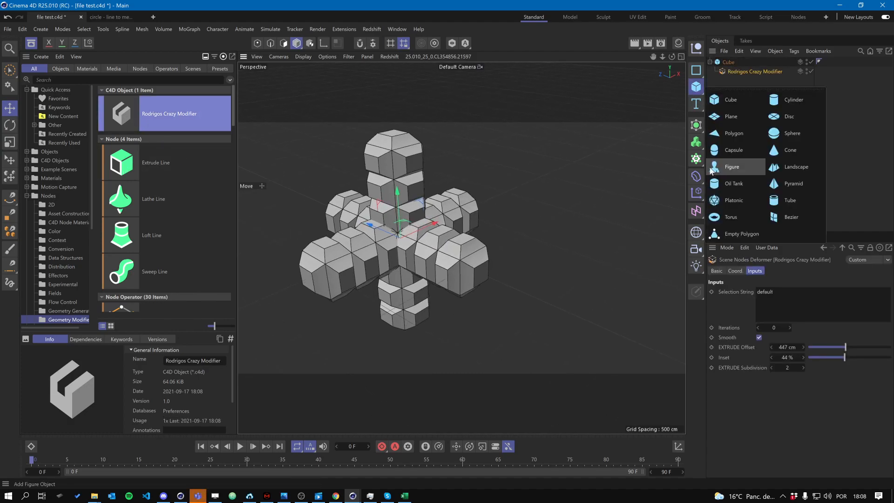
pyautogui.click(787, 138)
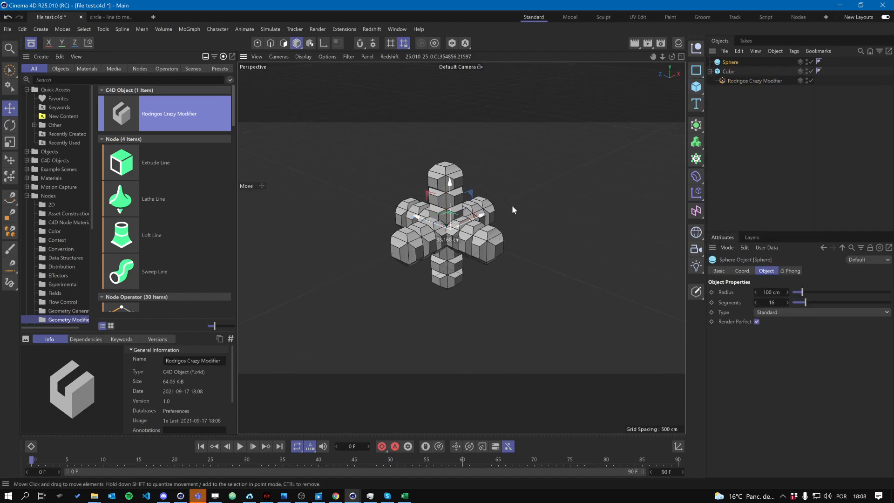
pyautogui.moveTo(505, 203); pyautogui.dragTo(639, 214)
# Step: Change the Sphere's type and shape settings and apply a copy of the cube's Crazy Modifier to it
pyautogui.scroll(3, 619, 248)
pyautogui.click(777, 313)
pyautogui.click(786, 368)
pyautogui.moveTo(802, 292)
pyautogui.mouseDown()
pyautogui.moveTo(848, 292)
pyautogui.moveTo(798, 302)
pyautogui.mouseUp()
pyautogui.moveTo(741, 82); pyautogui.dragTo(734, 63)
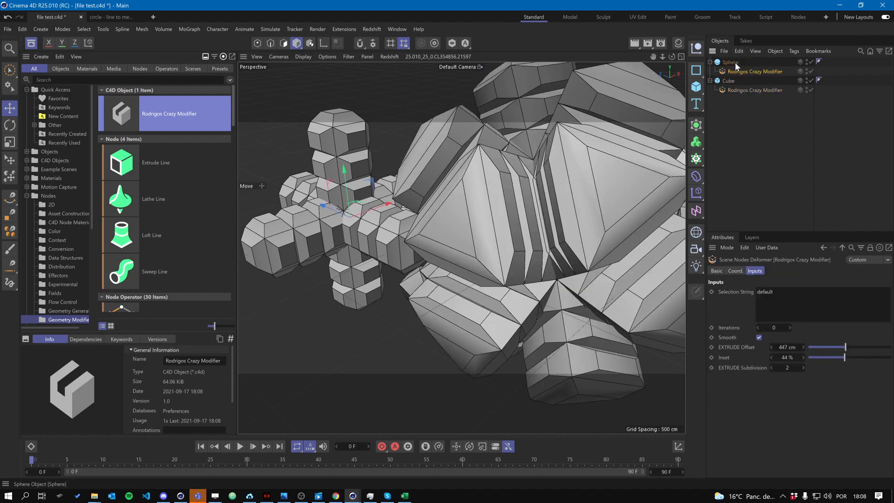
pyautogui.keyDown('alt'); pyautogui.moveTo(566, 185); pyautogui.dragTo(535, 270); pyautogui.keyUp('alt')
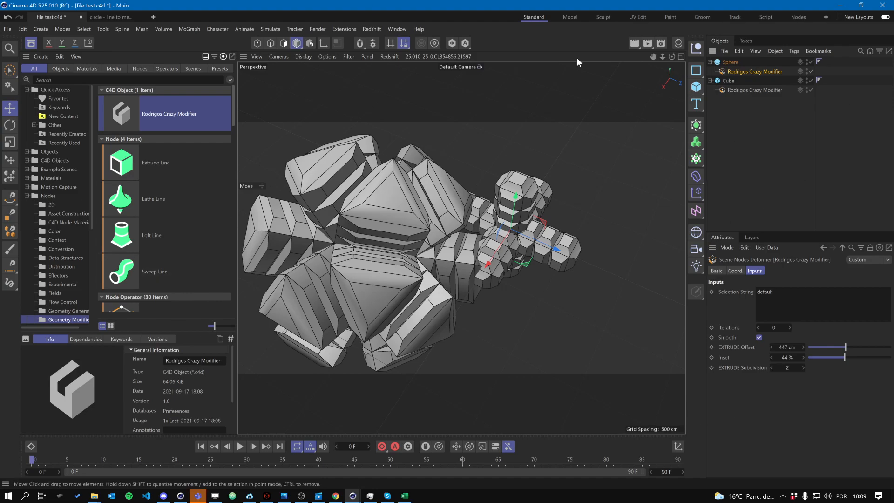
pyautogui.click(759, 90)
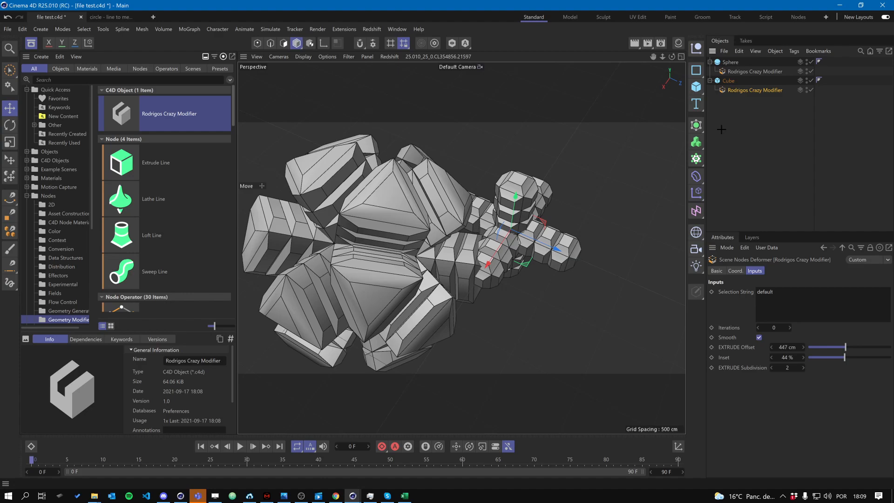
pyautogui.click(742, 128)
pyautogui.click(741, 92)
pyautogui.moveTo(614, 234)
pyautogui.keyDown('alt'); pyautogui.mouseDown()
pyautogui.moveTo(460, 199)
pyautogui.moveTo(599, 228)
pyautogui.mouseUp(); pyautogui.keyUp('alt')
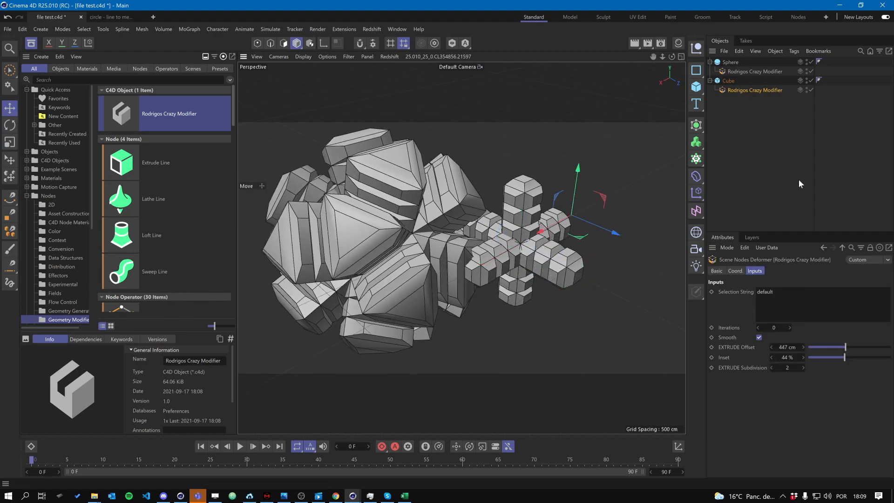
pyautogui.click(748, 113)
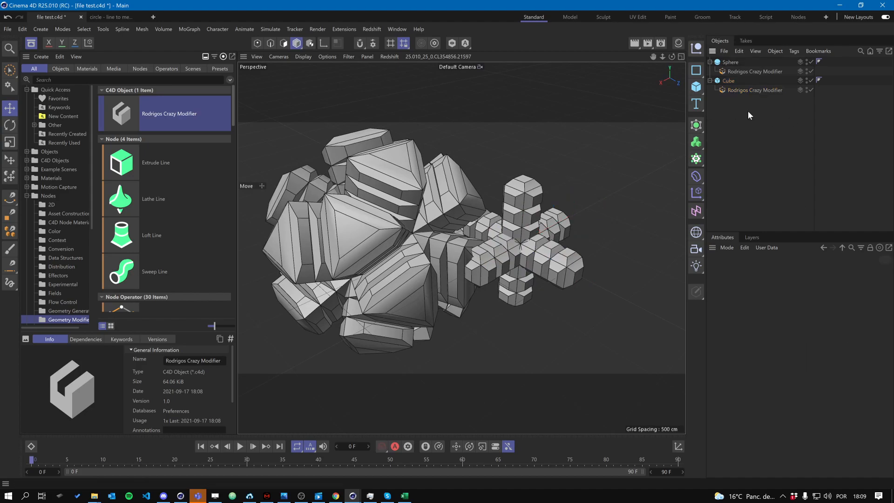
pyautogui.click(748, 91)
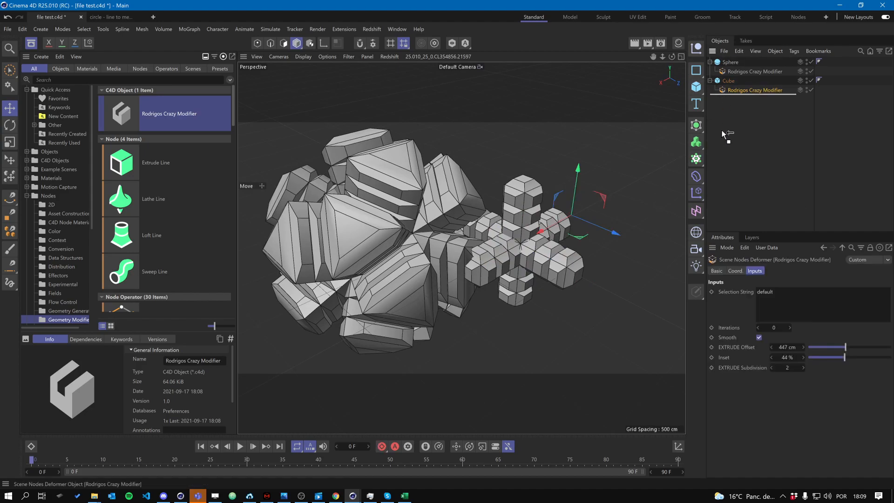
# Step: Open the node graph of the Cube's Crazy Modifier and reposition the Subdivide and Polygon Bevel nodes
pyautogui.moveTo(186, 122); pyautogui.dragTo(723, 94)
pyautogui.doubleClick(723, 90)
pyautogui.moveTo(556, 122); pyautogui.dragTo(500, 89)
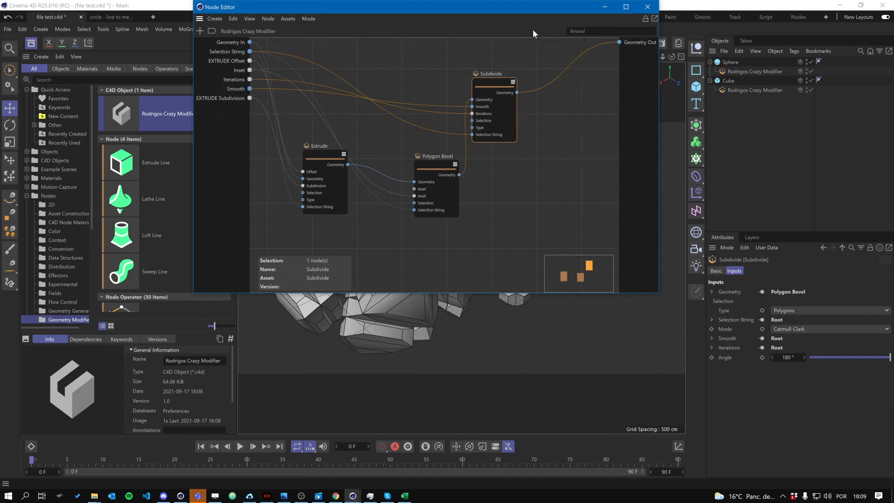
pyautogui.moveTo(532, 7); pyautogui.dragTo(538, 116)
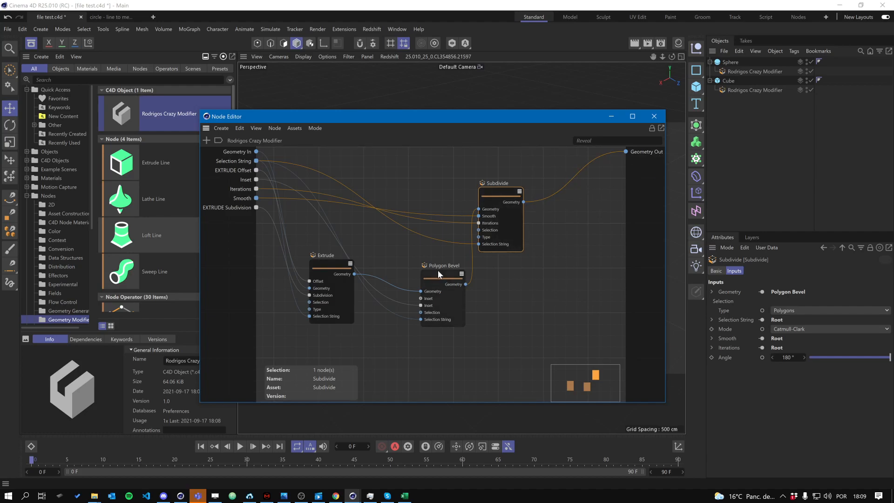
pyautogui.moveTo(438, 273); pyautogui.dragTo(407, 259)
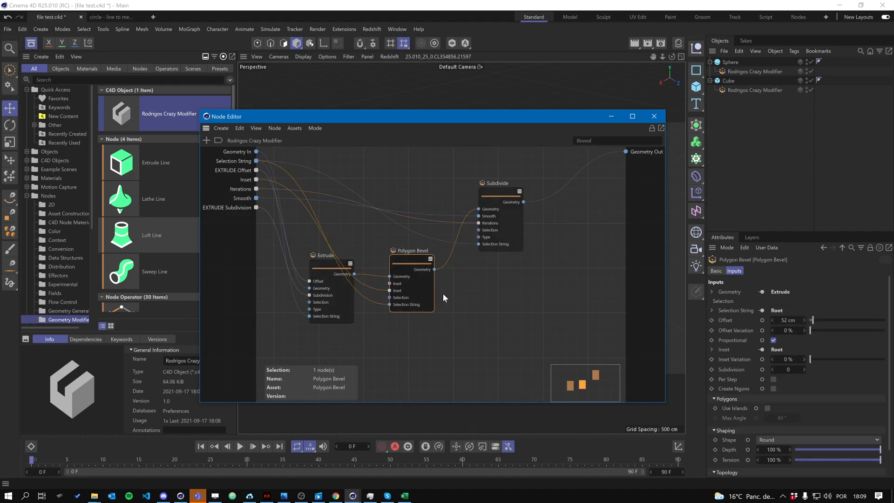
# Step: Start saving the Cube's modifier as a Geometry Modifier asset, version 1.0, and cancel the save
pyautogui.moveTo(723, 89); pyautogui.dragTo(137, 118)
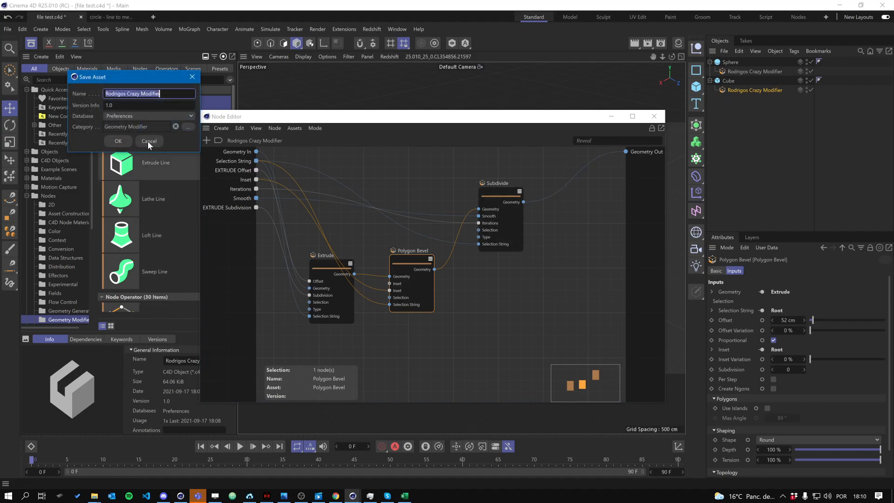
pyautogui.click(147, 141)
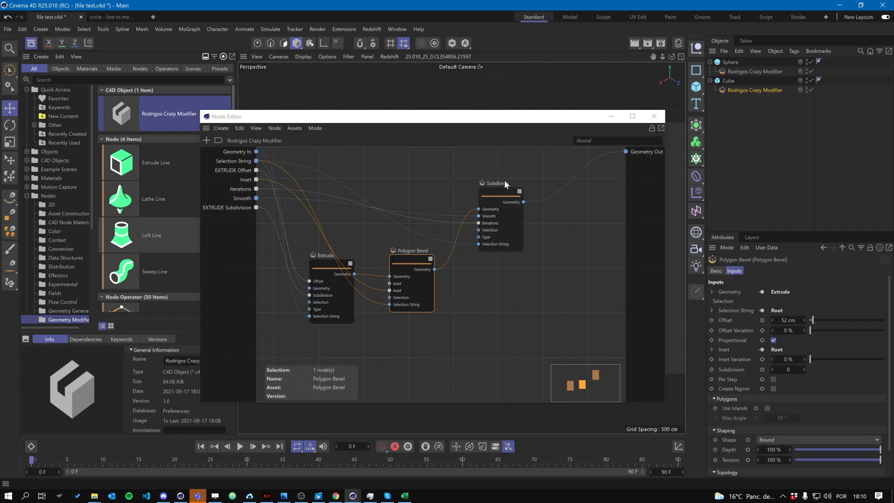
# Step: Rearrange the Subdivide, Polygon Bevel and Extrude nodes in the graph and close the node editor
pyautogui.moveTo(504, 180); pyautogui.dragTo(551, 183)
pyautogui.moveTo(412, 257); pyautogui.dragTo(437, 252)
pyautogui.moveTo(316, 264); pyautogui.dragTo(344, 262)
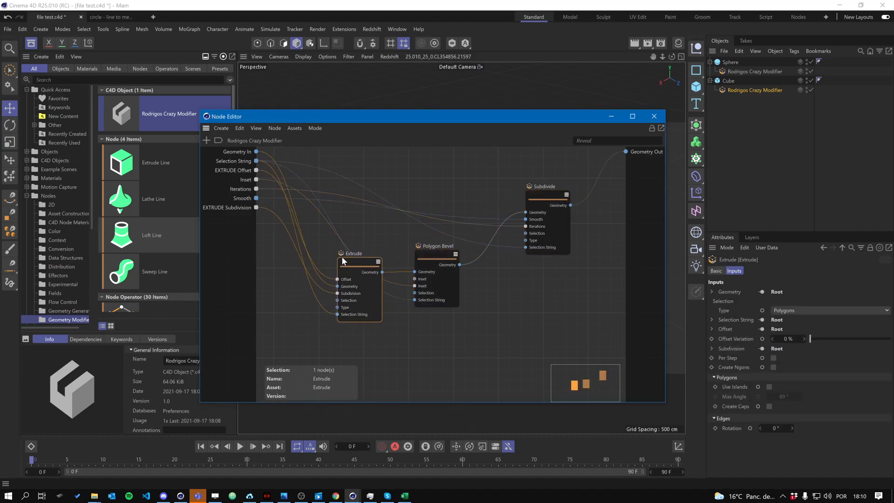
pyautogui.click(647, 117)
pyautogui.keyDown('alt'); pyautogui.moveTo(513, 195); pyautogui.dragTo(574, 261); pyautogui.keyUp('alt')
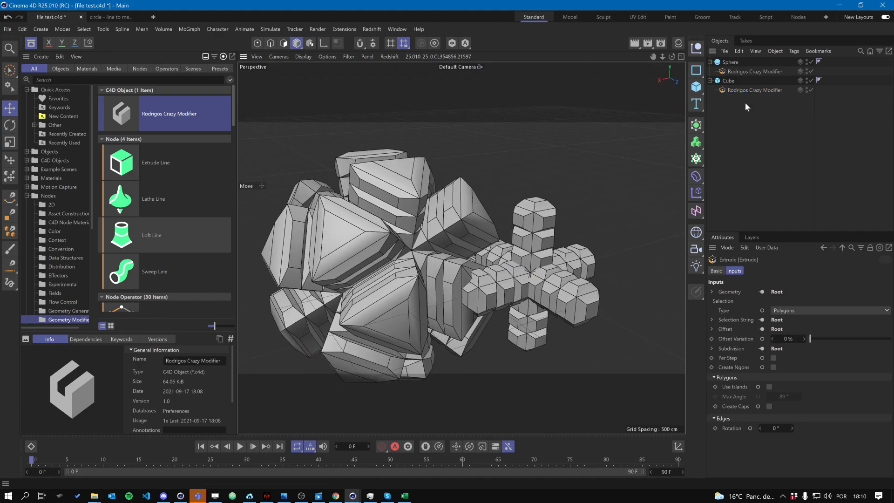
# Step: Delete the Sphere, the Cube and their modifiers from the scene
pyautogui.click(755, 90)
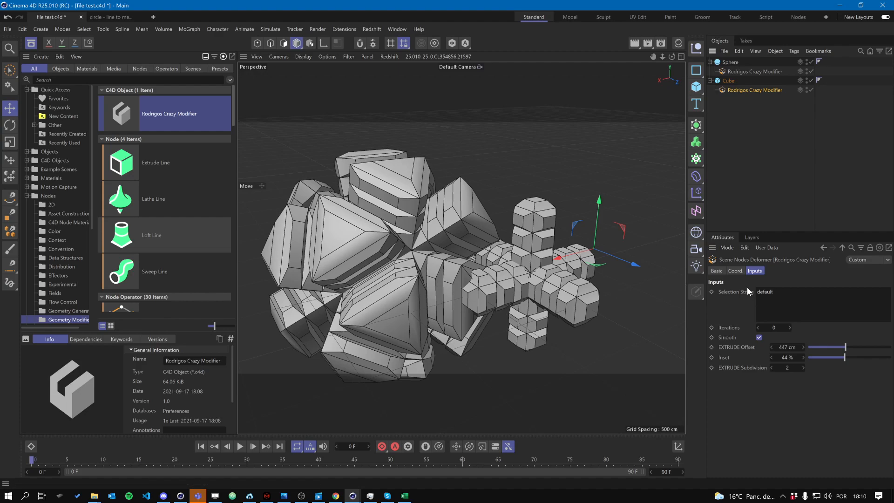
pyautogui.hotkey('ctrl', 'a')
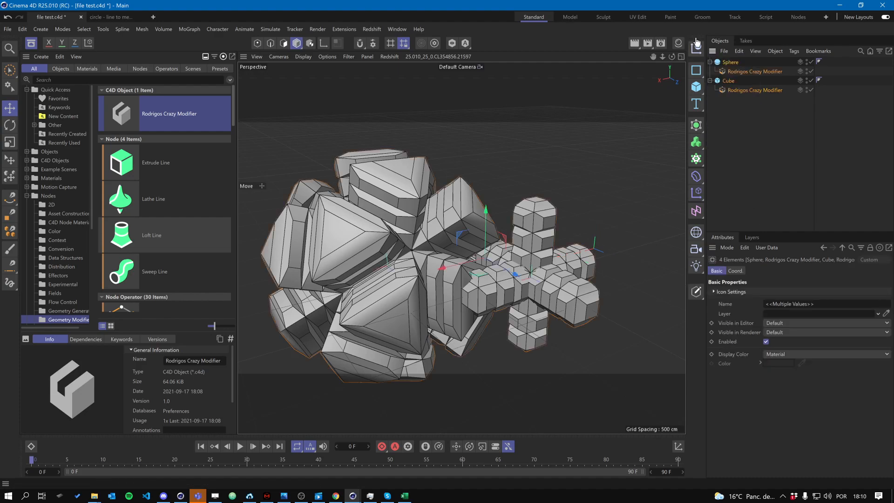
pyautogui.press('Delete')
# Step: Add a Plane, scale it up to more than twice its size and convert it to an editable polygon object
pyautogui.click(697, 87)
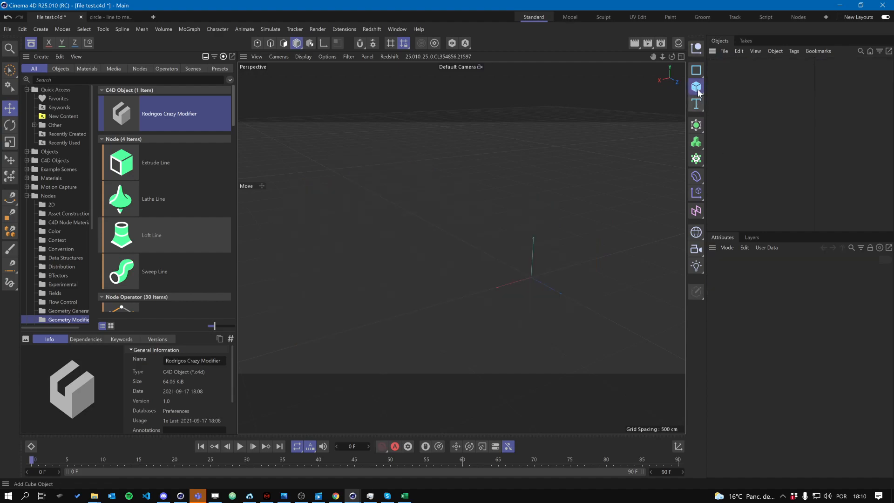
pyautogui.click(731, 116)
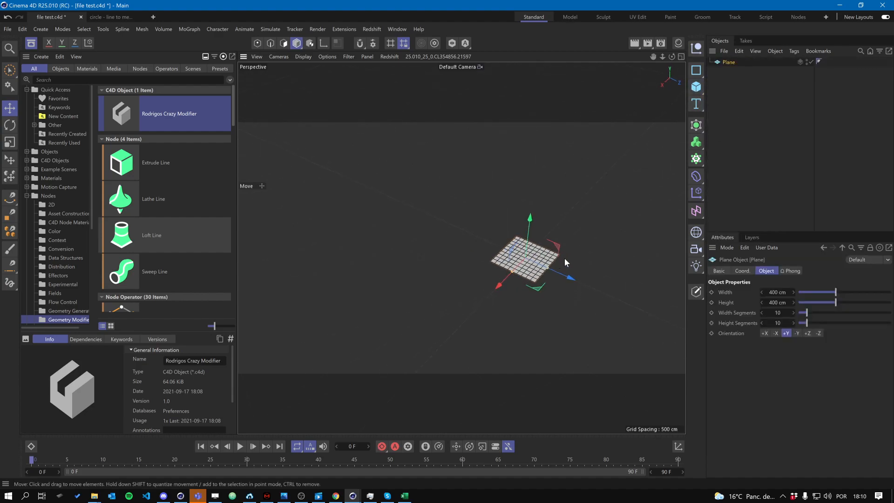
pyautogui.press('t')
pyautogui.moveTo(491, 298); pyautogui.dragTo(508, 262)
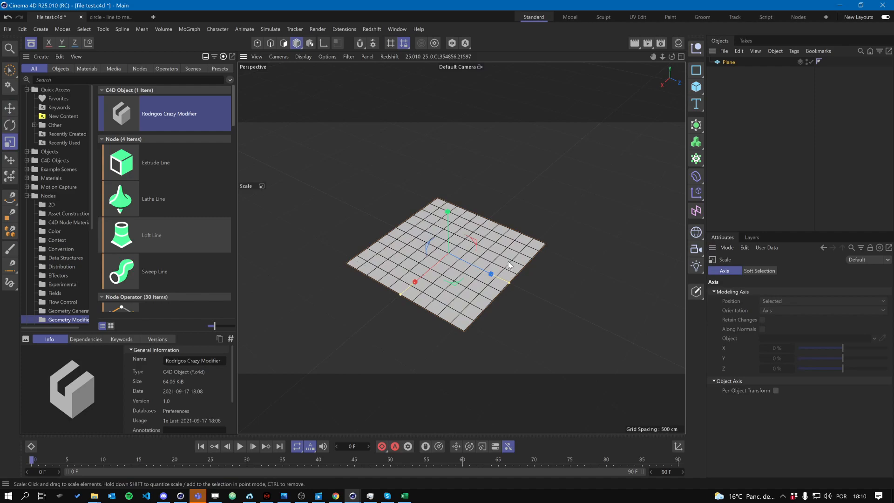
pyautogui.click(728, 62)
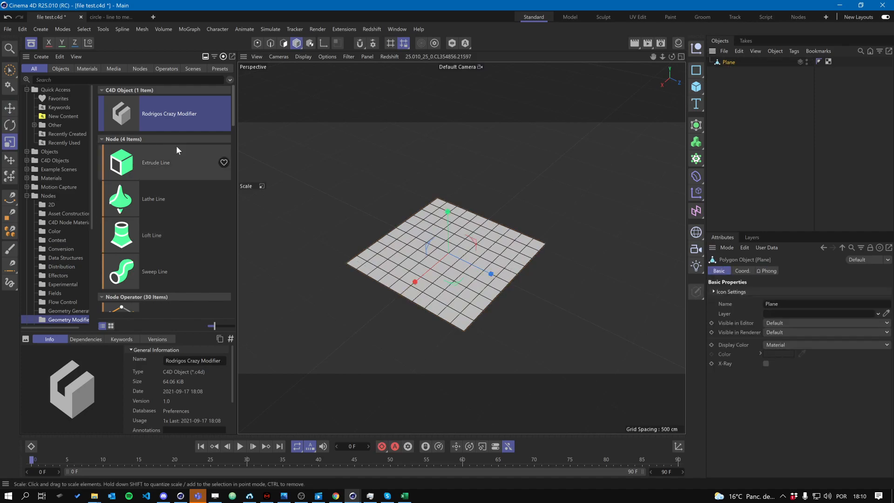
# Step: Apply the saved Crazy Modifier asset to the Plane as its child deformer
pyautogui.moveTo(117, 124); pyautogui.dragTo(730, 69)
pyautogui.scroll(4, 518, 211)
pyautogui.keyDown('alt'); pyautogui.moveTo(482, 248); pyautogui.dragTo(510, 256); pyautogui.keyUp('alt')
pyautogui.scroll(-5, 510, 256)
pyautogui.keyDown('alt'); pyautogui.moveTo(440, 268); pyautogui.dragTo(670, 326); pyautogui.keyUp('alt')
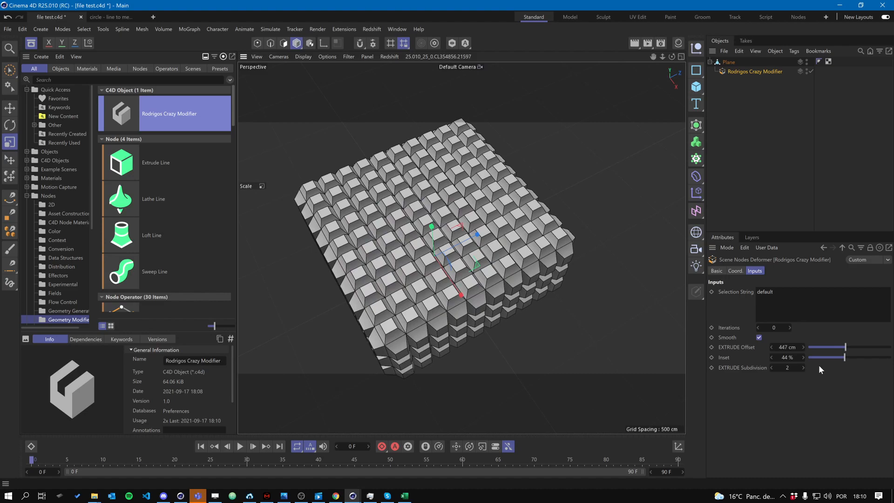
# Step: Set the Plane modifier's EXTRUDE Subdivision to 1, EXTRUDE Offset to 250 cm and Inset to 51 %
pyautogui.click(773, 367)
pyautogui.keyDown('alt'); pyautogui.moveTo(480, 280); pyautogui.dragTo(512, 154); pyautogui.keyUp('alt')
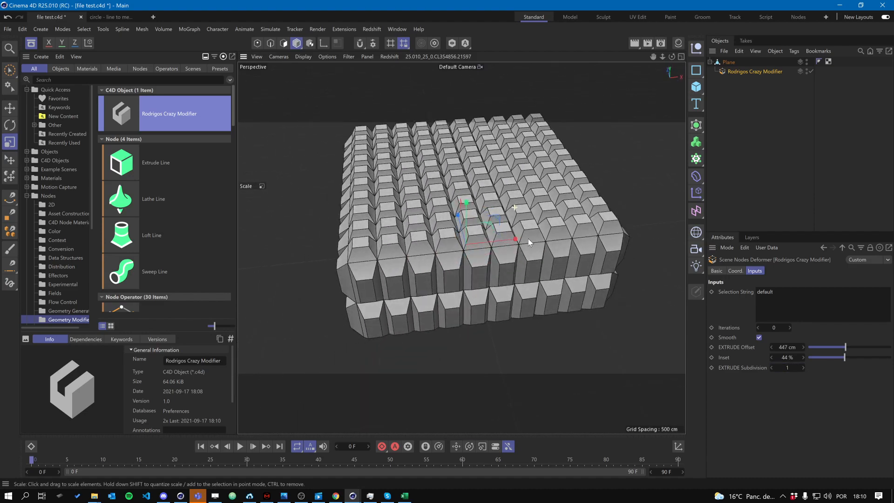
pyautogui.moveTo(853, 356); pyautogui.dragTo(829, 347)
pyautogui.keyDown('alt'); pyautogui.moveTo(535, 247); pyautogui.dragTo(525, 273); pyautogui.keyUp('alt')
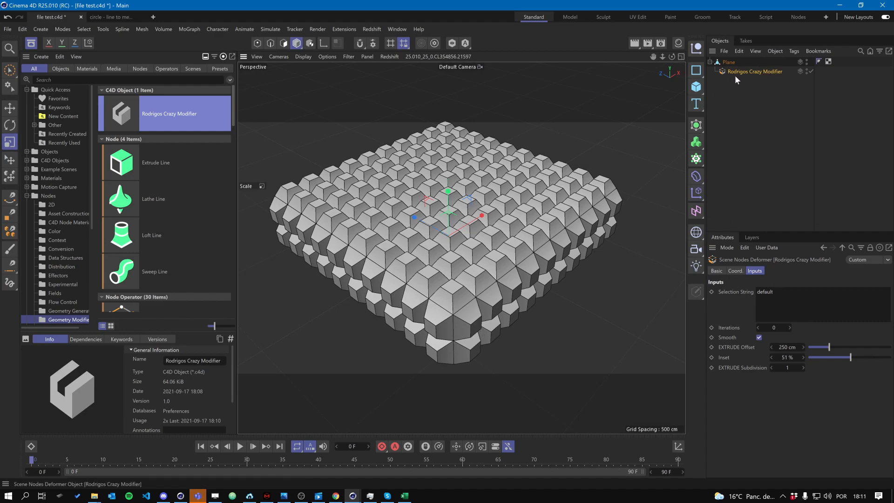
# Step: Switch the Plane to polygon mode and store its selected polygon in a Polygon Selection tag
pyautogui.click(729, 62)
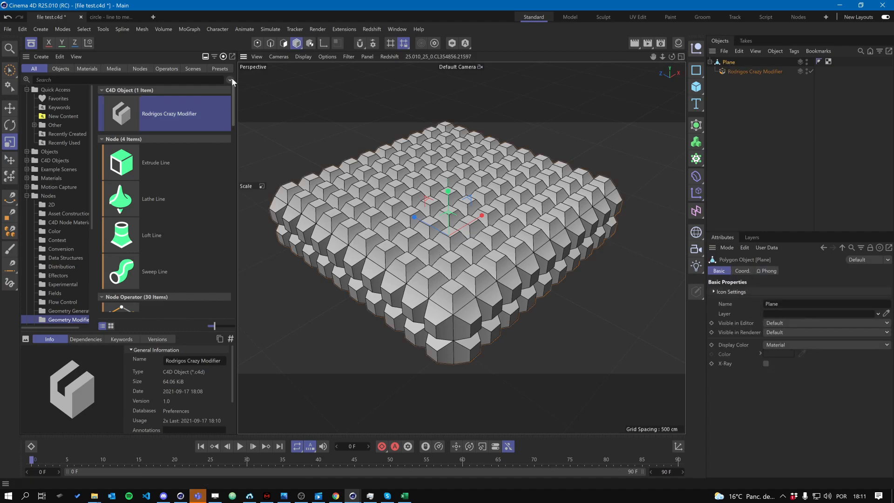
pyautogui.click(284, 43)
pyautogui.press('v')
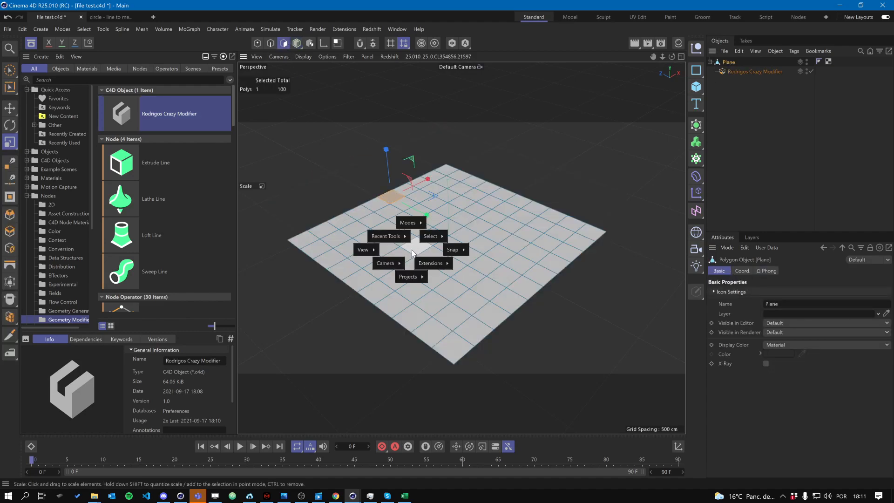
pyautogui.moveTo(430, 236)
pyautogui.click(329, 469)
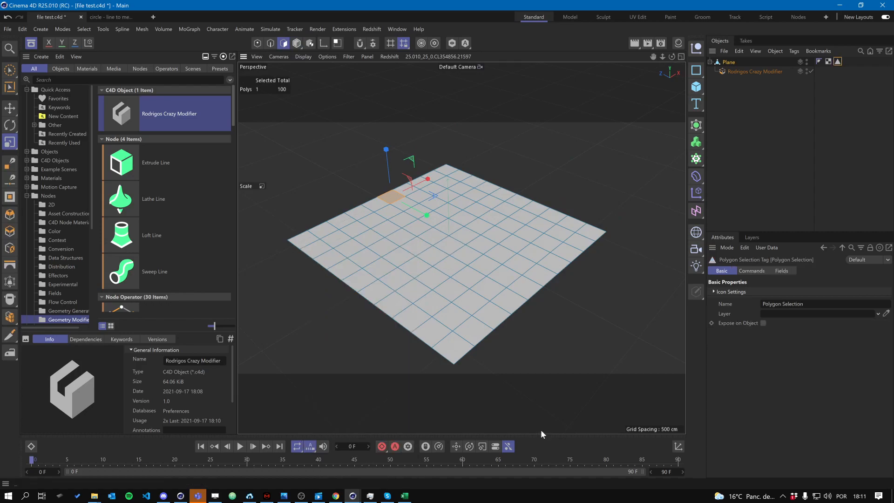
# Step: Enable fields on the selection tag, replace the Freeze layer with a Spherical Field and take that field out of the Plane's hierarchy
pyautogui.click(782, 271)
pyautogui.click(747, 292)
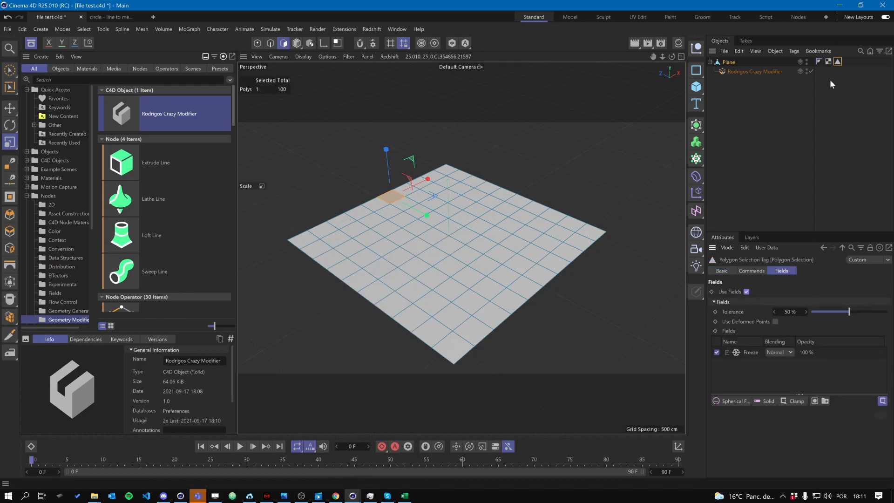
pyautogui.click(750, 353)
pyautogui.press('Delete')
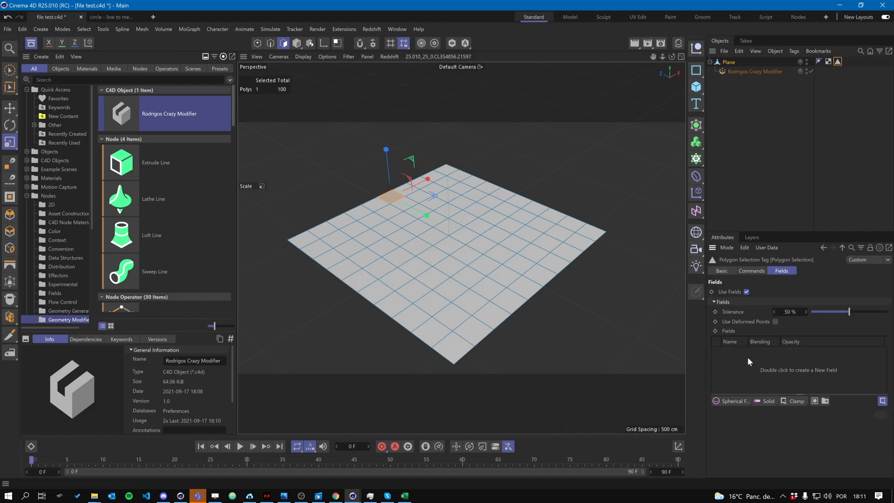
pyautogui.click(729, 401)
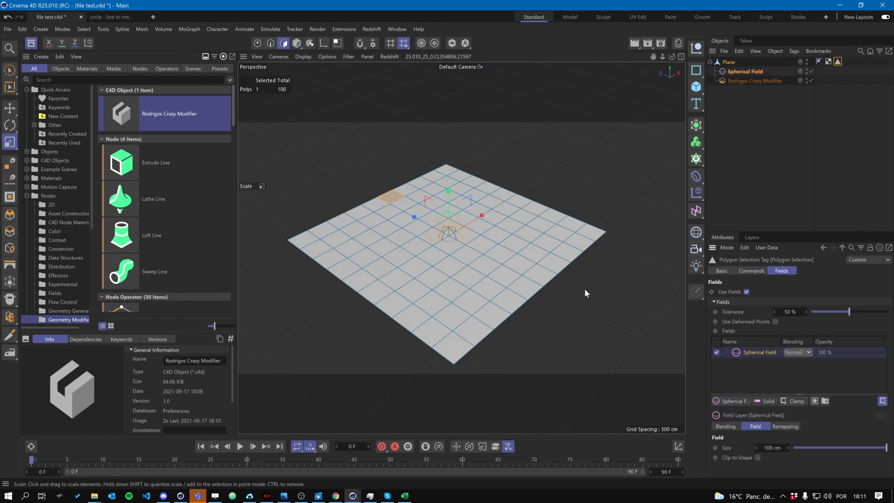
pyautogui.click(744, 72)
pyautogui.moveTo(743, 75); pyautogui.dragTo(732, 57)
pyautogui.click(773, 106)
# Step: Clear the default entry from the Crazy Modifier's Selection String
pyautogui.click(756, 81)
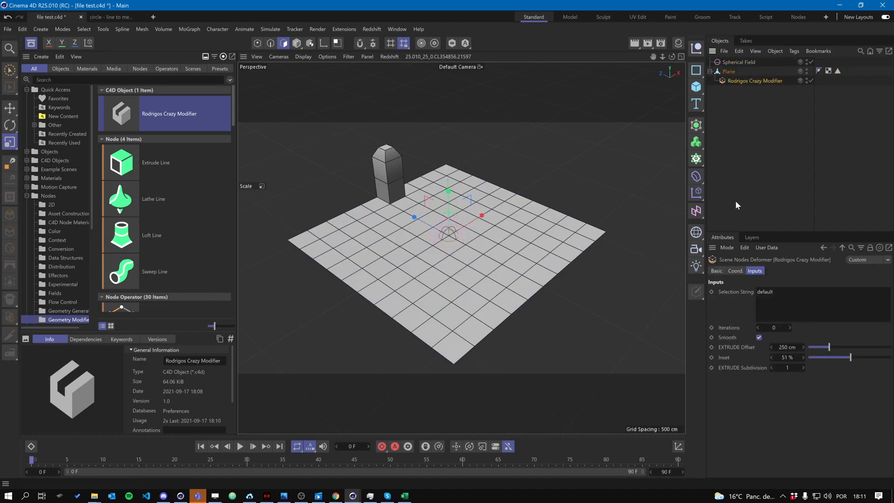
pyautogui.doubleClick(765, 292)
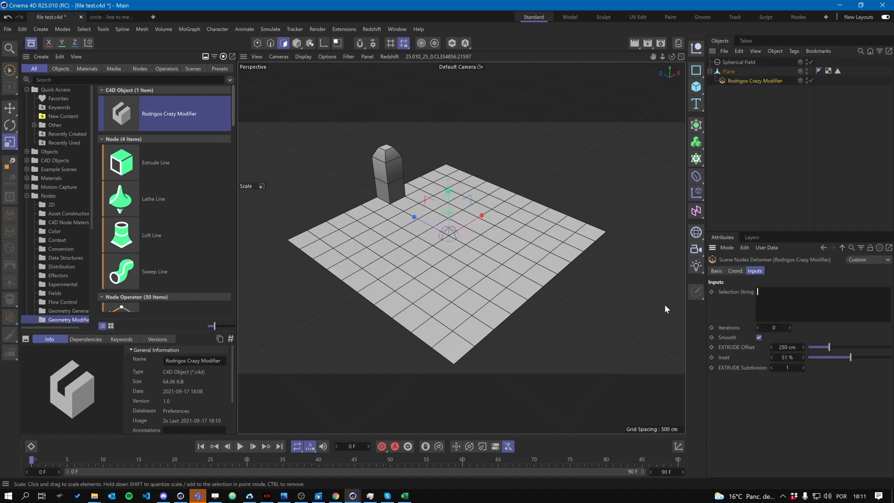
pyautogui.click(800, 136)
# Step: Rename the Plane's Polygon Selection tag to 1
pyautogui.click(838, 70)
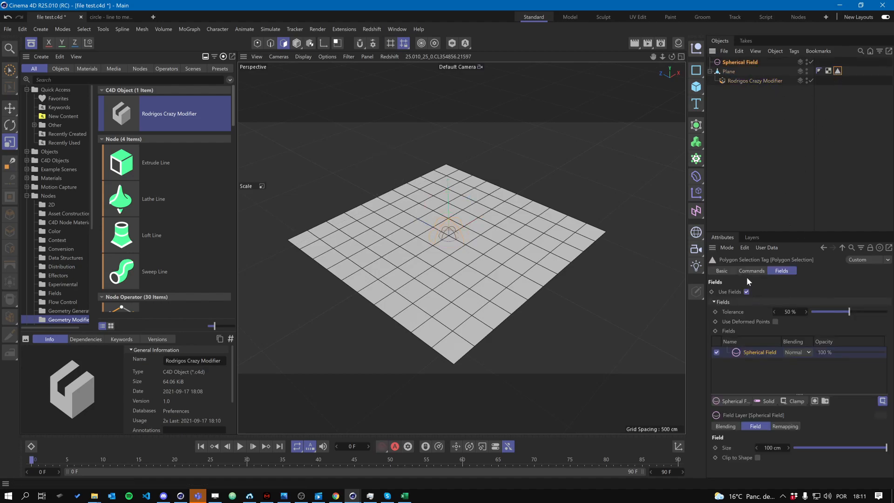
pyautogui.click(722, 271)
pyautogui.click(783, 303)
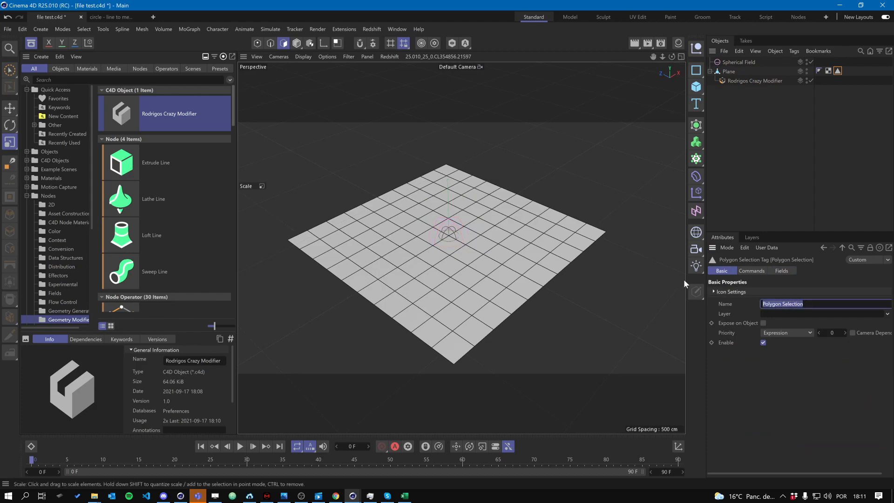
pyautogui.write('1')
pyautogui.press('Return')
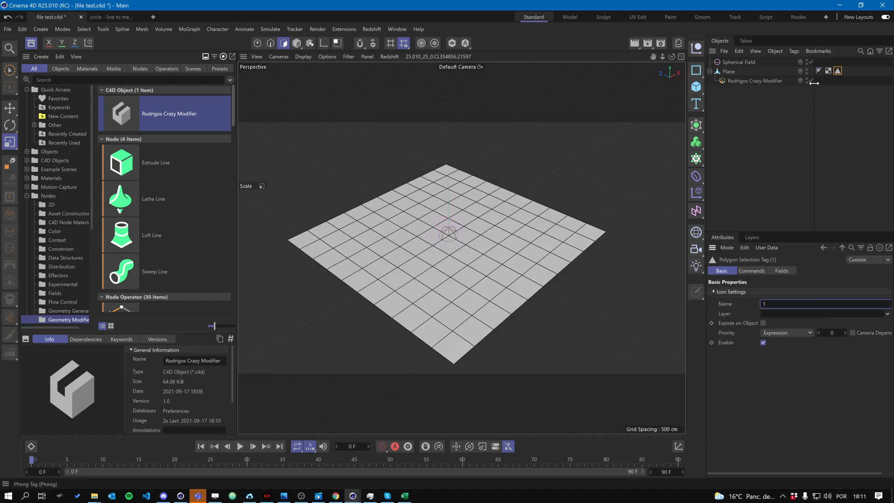
# Step: Enter the selection name 1 as the Crazy Modifier's Selection String
pyautogui.click(759, 81)
pyautogui.click(758, 292)
pyautogui.write("'1")
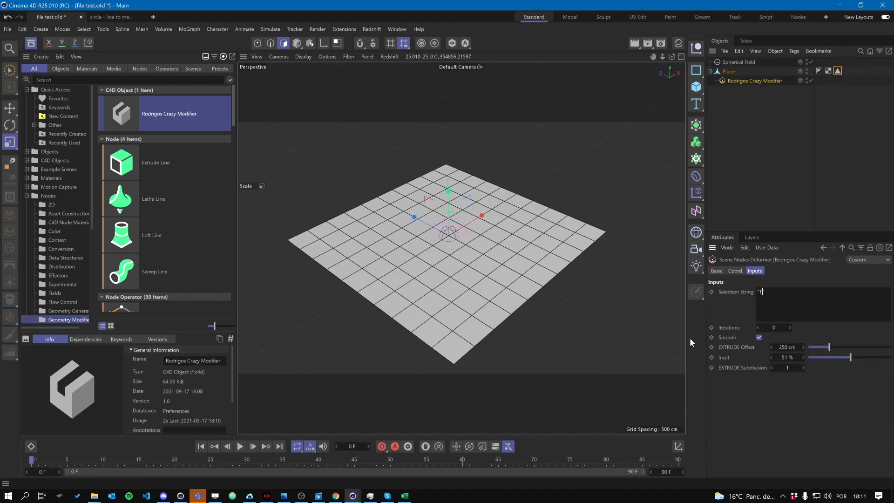
# Step: Enlarge the Spherical Field to about 279 cm and move it from the Plane's centre towards one corner
pyautogui.click(736, 63)
pyautogui.press('t')
pyautogui.moveTo(493, 252); pyautogui.dragTo(572, 249)
pyautogui.keyDown('alt'); pyautogui.moveTo(455, 286); pyautogui.dragTo(452, 325); pyautogui.keyUp('alt')
pyautogui.press('e')
pyautogui.scroll(-3, 452, 285)
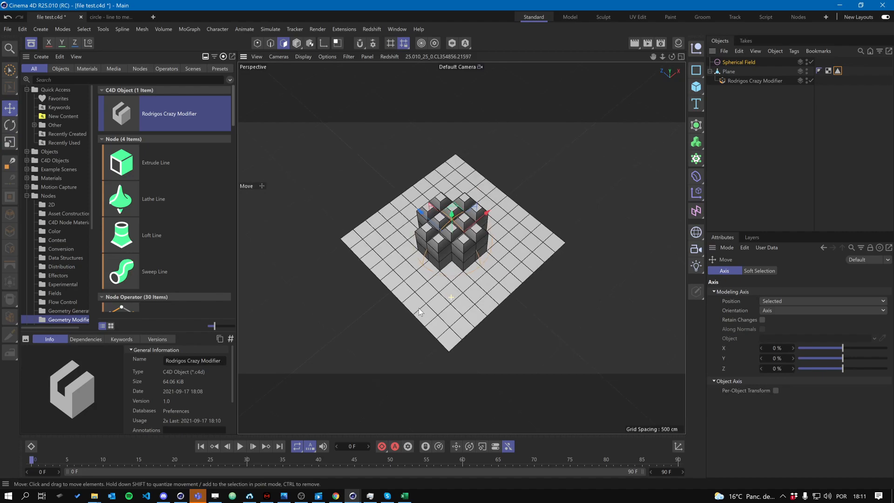
pyautogui.moveTo(427, 218); pyautogui.dragTo(535, 261)
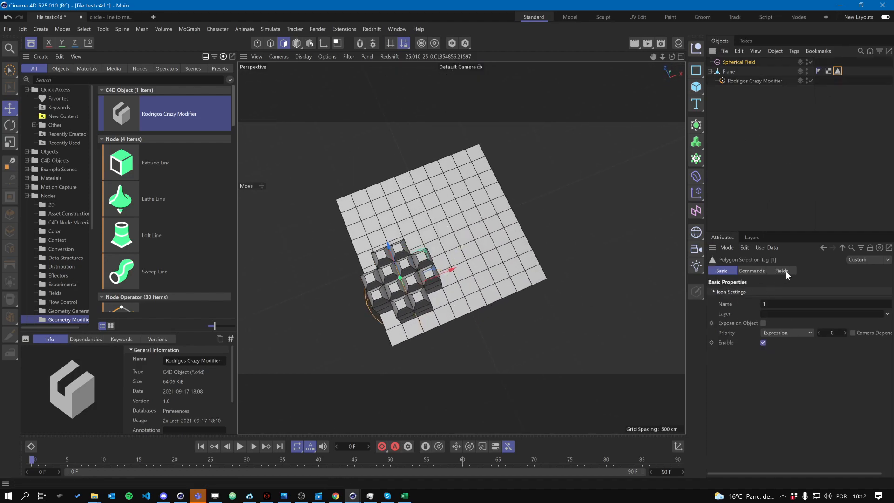
# Step: Add a second Spherical Field to the selection tag's fields and move it out of the Plane's hierarchy
pyautogui.click(783, 272)
pyautogui.click(736, 403)
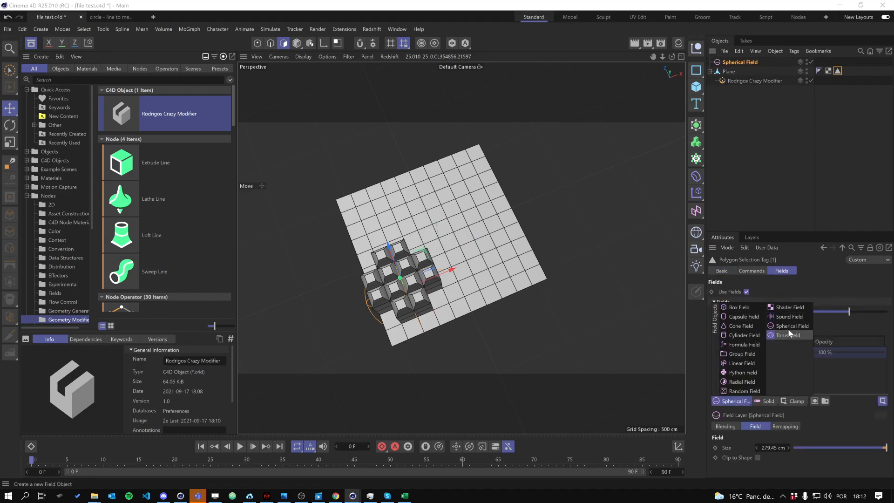
pyautogui.click(791, 328)
pyautogui.click(738, 81)
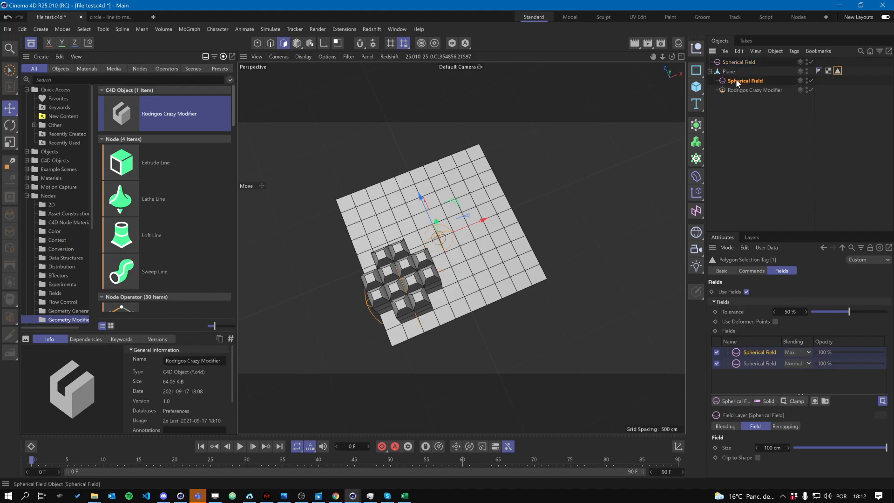
pyautogui.moveTo(742, 85); pyautogui.dragTo(737, 66)
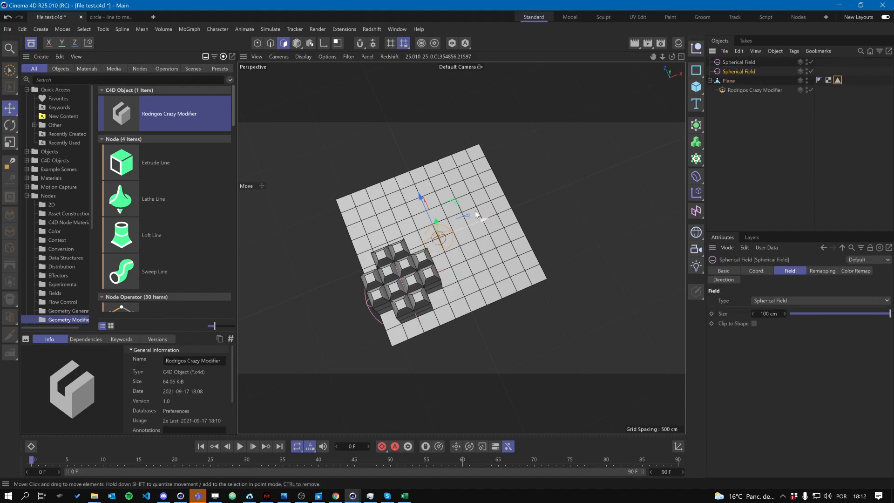
# Step: Move the second Spherical Field to the opposite corner area of the Plane and enlarge it to about 385 cm
pyautogui.moveTo(482, 201)
pyautogui.keyDown('alt'); pyautogui.mouseDown()
pyautogui.moveTo(429, 149)
pyautogui.moveTo(465, 203)
pyautogui.mouseUp(); pyautogui.keyUp('alt')
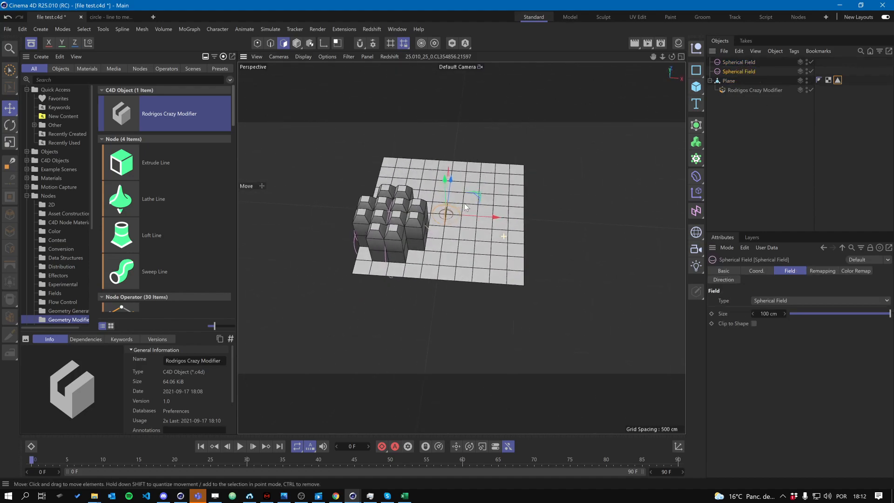
pyautogui.click(837, 80)
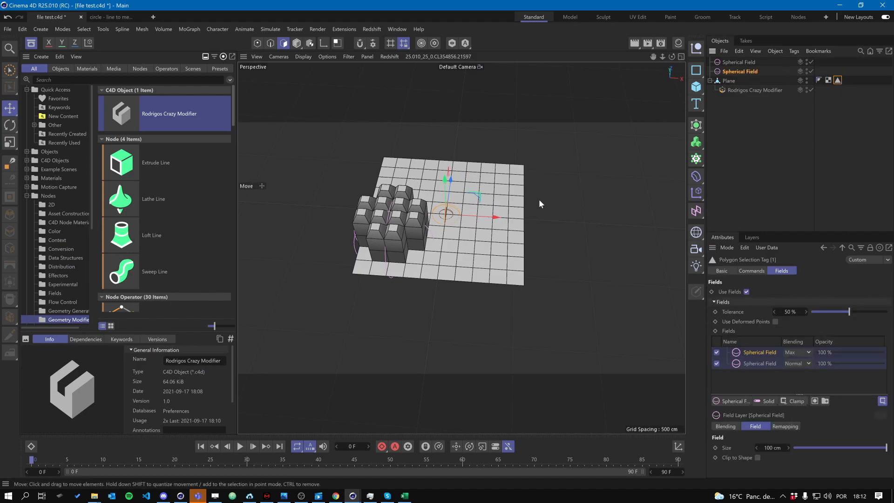
pyautogui.click(740, 62)
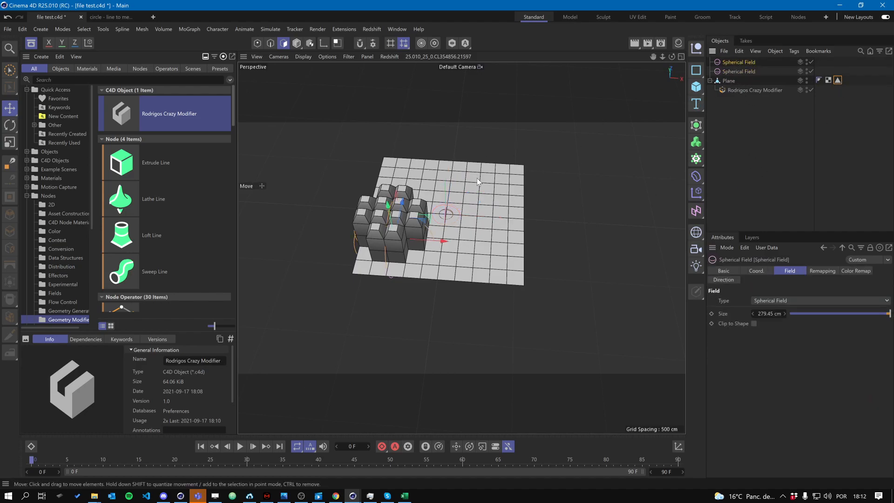
pyautogui.keyDown('alt'); pyautogui.moveTo(682, 101); pyautogui.dragTo(685, 87); pyautogui.keyUp('alt')
pyautogui.click(739, 71)
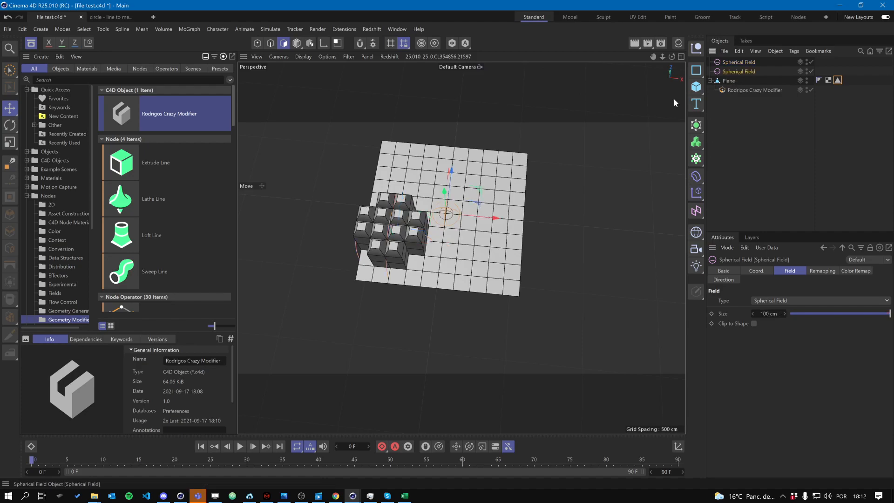
pyautogui.moveTo(479, 191); pyautogui.dragTo(497, 146)
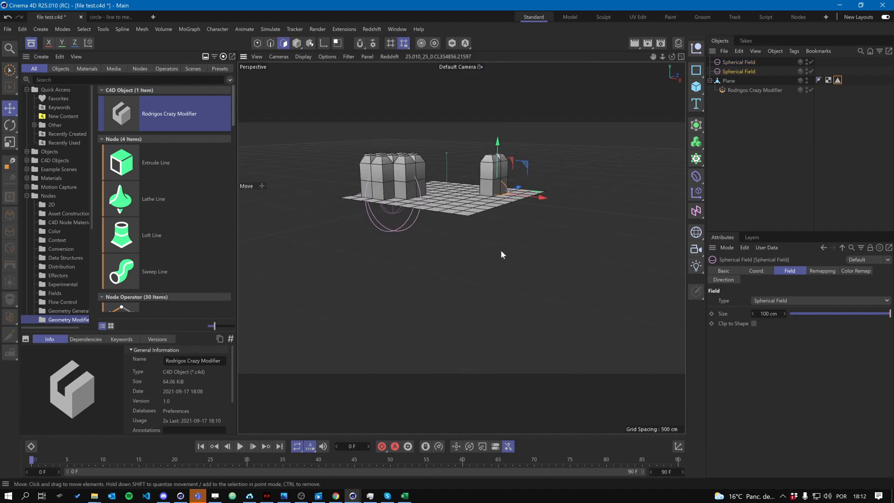
pyautogui.press('t')
pyautogui.moveTo(550, 276); pyautogui.dragTo(591, 251)
pyautogui.keyDown('alt'); pyautogui.moveTo(409, 267); pyautogui.dragTo(555, 231); pyautogui.keyUp('alt')
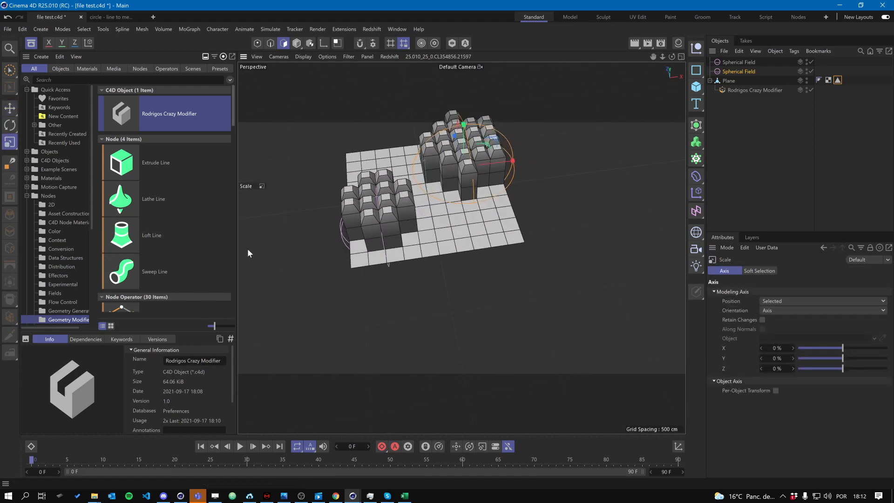
# Step: Shift the second Spherical Field slightly outward and place a copy of it over a third corner of the Plane
pyautogui.press('e')
pyautogui.keyDown('alt'); pyautogui.moveTo(272, 228); pyautogui.dragTo(379, 211); pyautogui.keyUp('alt')
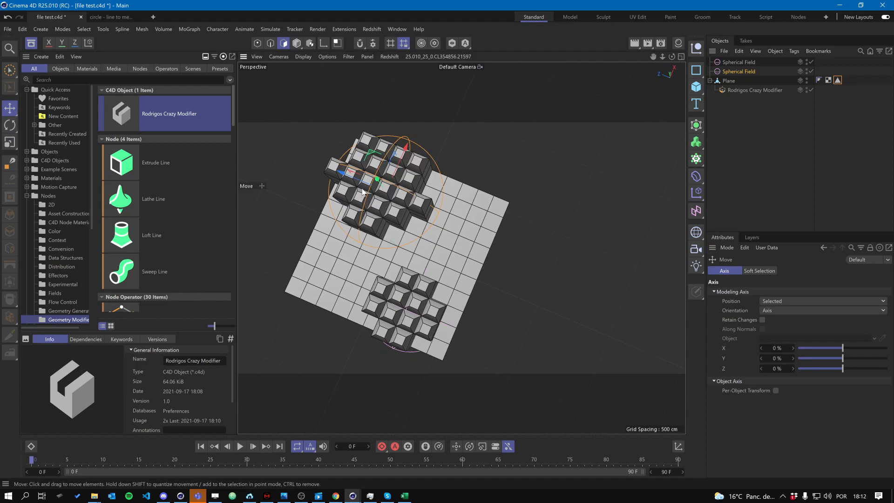
pyautogui.moveTo(343, 175); pyautogui.dragTo(509, 200)
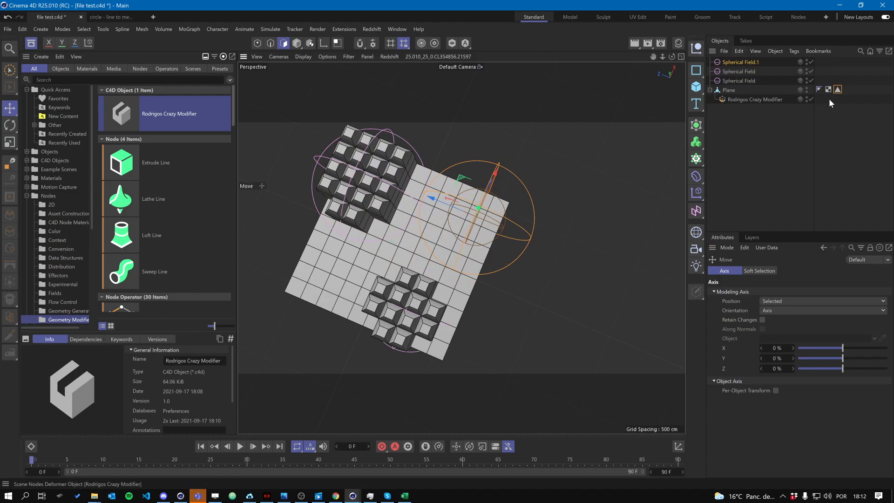
# Step: Add Spherical Field.1 to the Plane's polygon selection tag fields and set its blending to Max
pyautogui.click(837, 90)
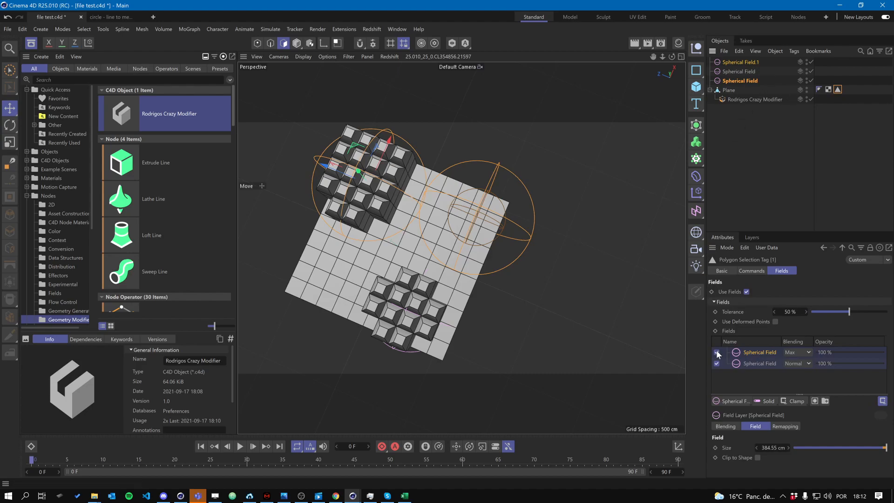
pyautogui.click(753, 378)
pyautogui.click(754, 366)
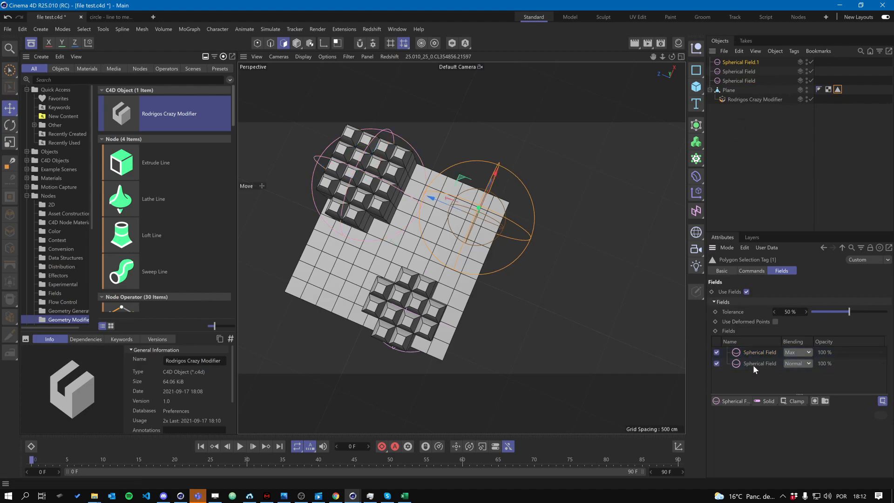
pyautogui.moveTo(734, 62); pyautogui.dragTo(759, 348)
pyautogui.click(800, 351)
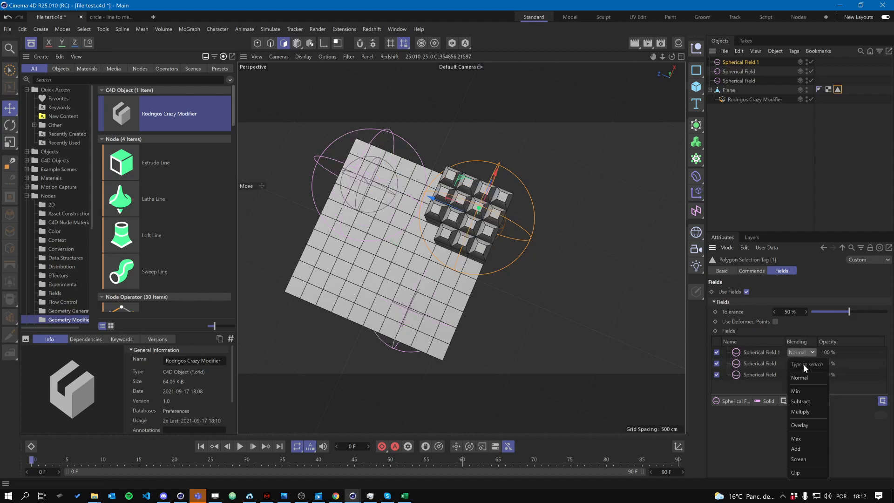
pyautogui.click(804, 439)
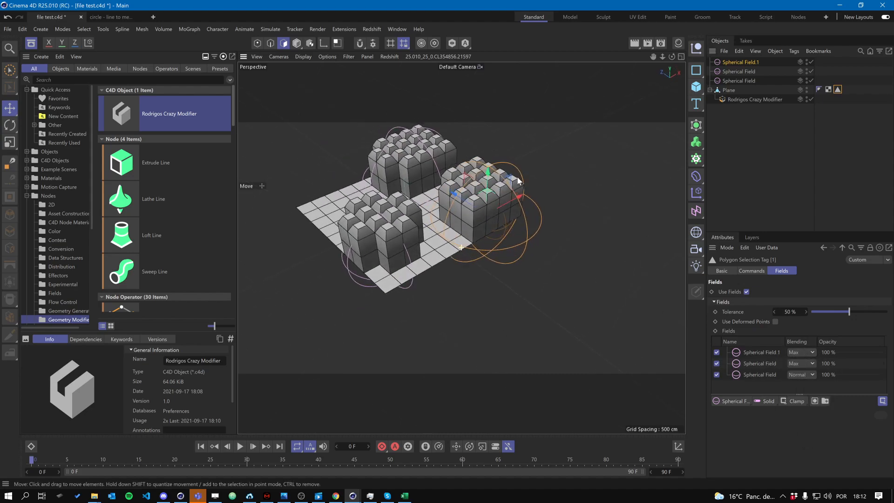
# Step: Set the selection tag's field Tolerance to 65% and vary Spherical Field.1's size, down to 100 cm and back up
pyautogui.scroll(2, 523, 282)
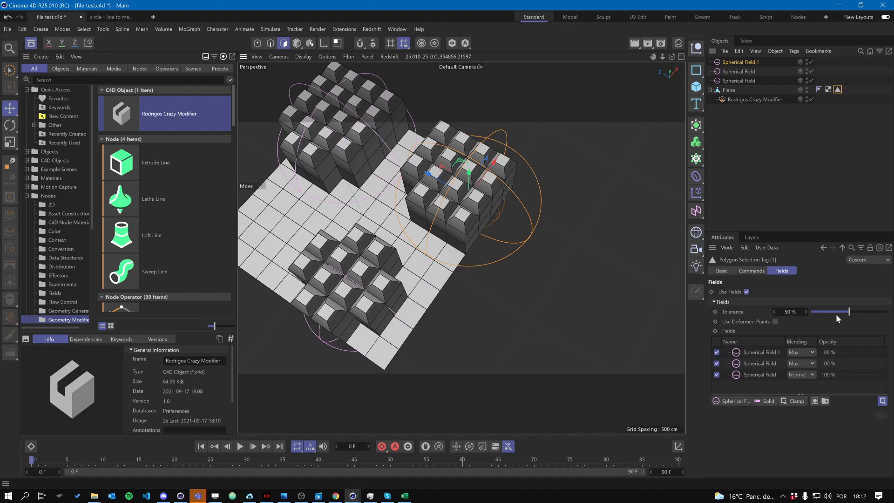
pyautogui.moveTo(837, 315); pyautogui.dragTo(861, 311)
pyautogui.click(760, 352)
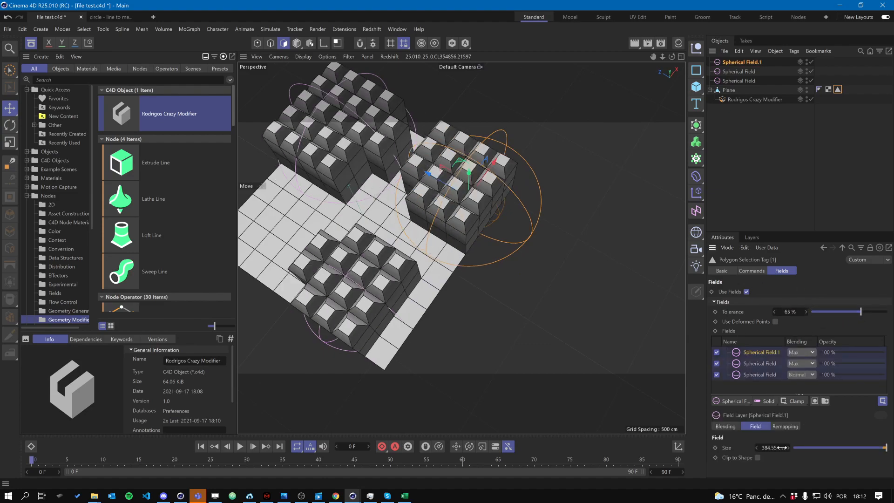
pyautogui.moveTo(859, 448); pyautogui.dragTo(887, 448)
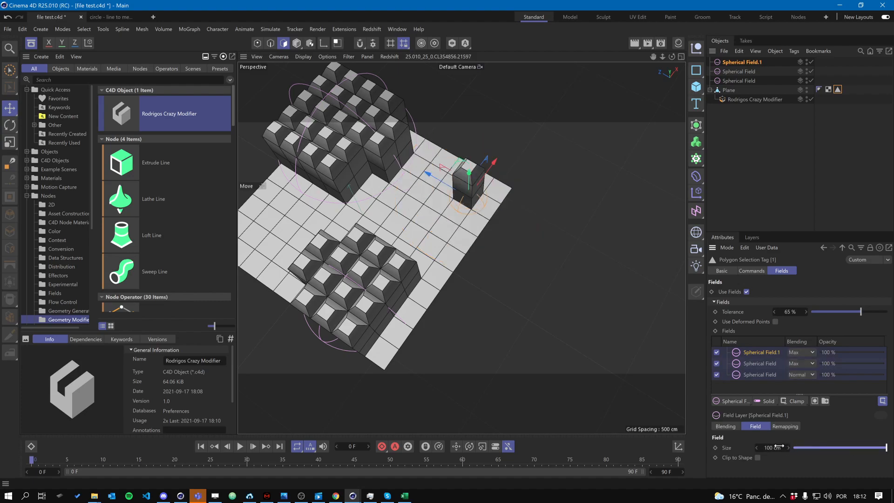
pyautogui.moveTo(788, 447); pyautogui.dragTo(788, 359)
# Step: Set the Crazy Modifier's EXTRUDE Offset to about 183 cm and its Inset to about 56%
pyautogui.keyDown('alt'); pyautogui.moveTo(608, 283); pyautogui.dragTo(417, 180); pyautogui.keyUp('alt')
pyautogui.click(754, 99)
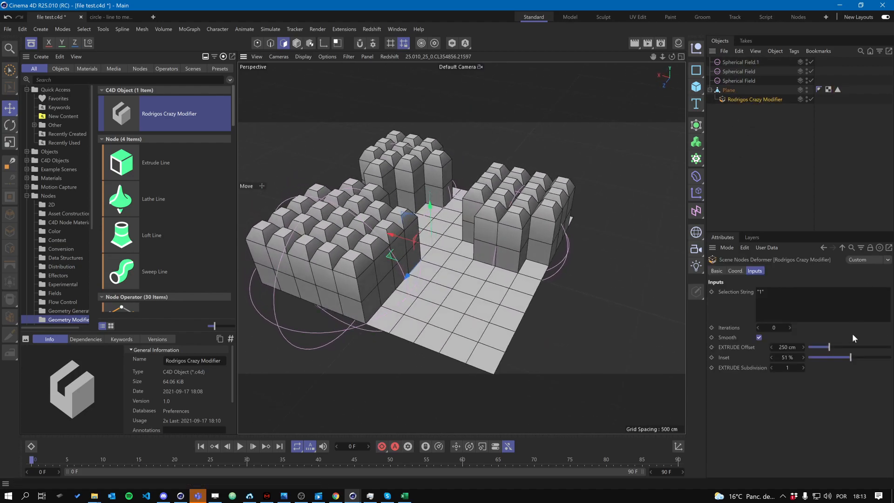
pyautogui.moveTo(830, 347)
pyautogui.mouseDown()
pyautogui.moveTo(868, 357)
pyautogui.moveTo(823, 347)
pyautogui.mouseUp()
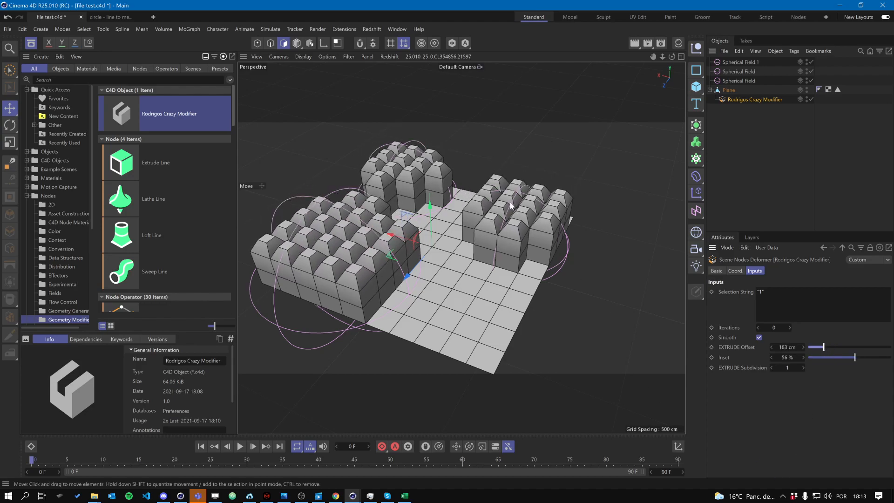